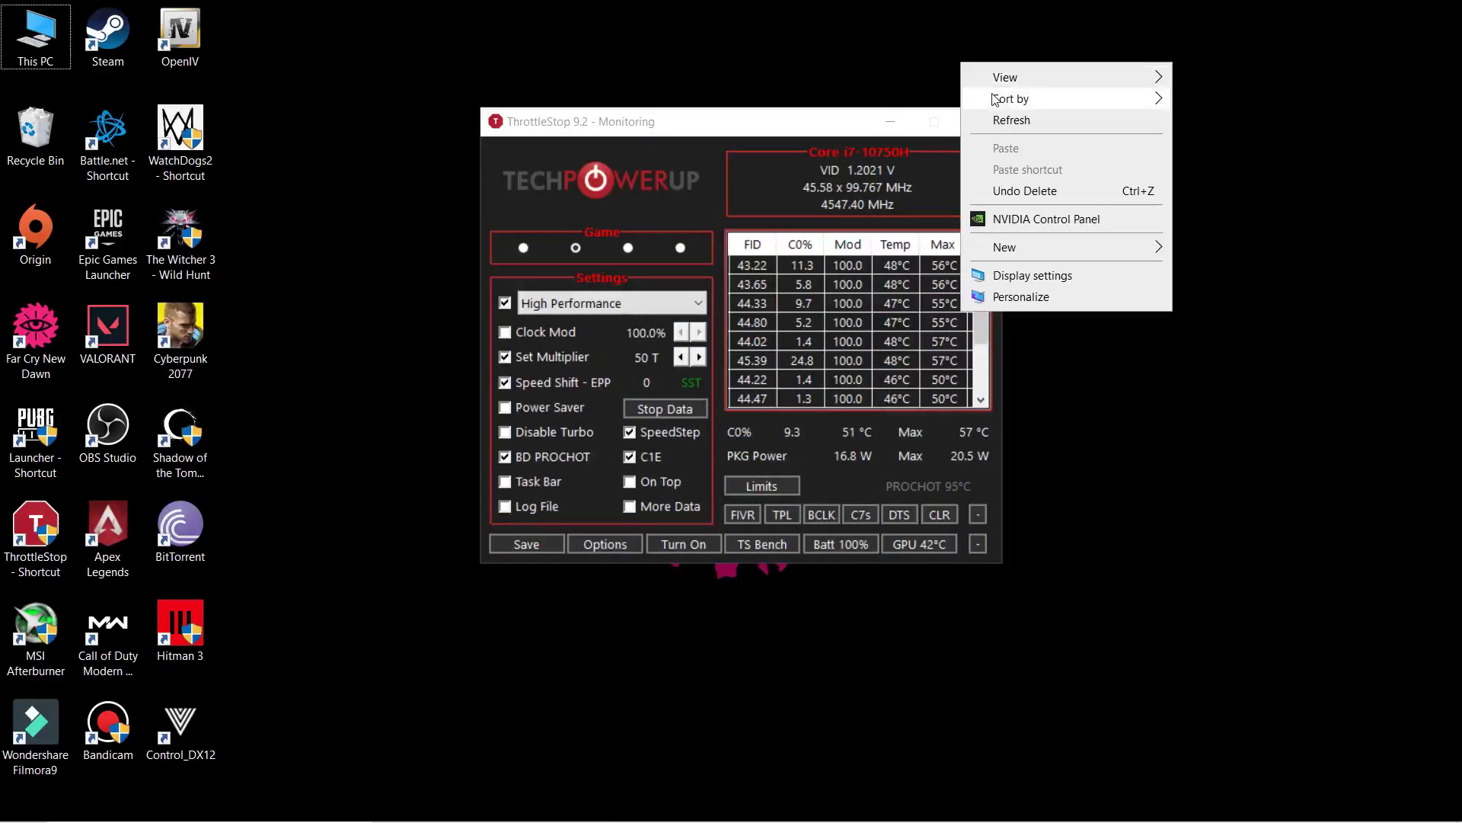
# Step: Dismiss the desktop context menu so the ThrottleStop monitoring window is clear
pyautogui.click(1140, 107)
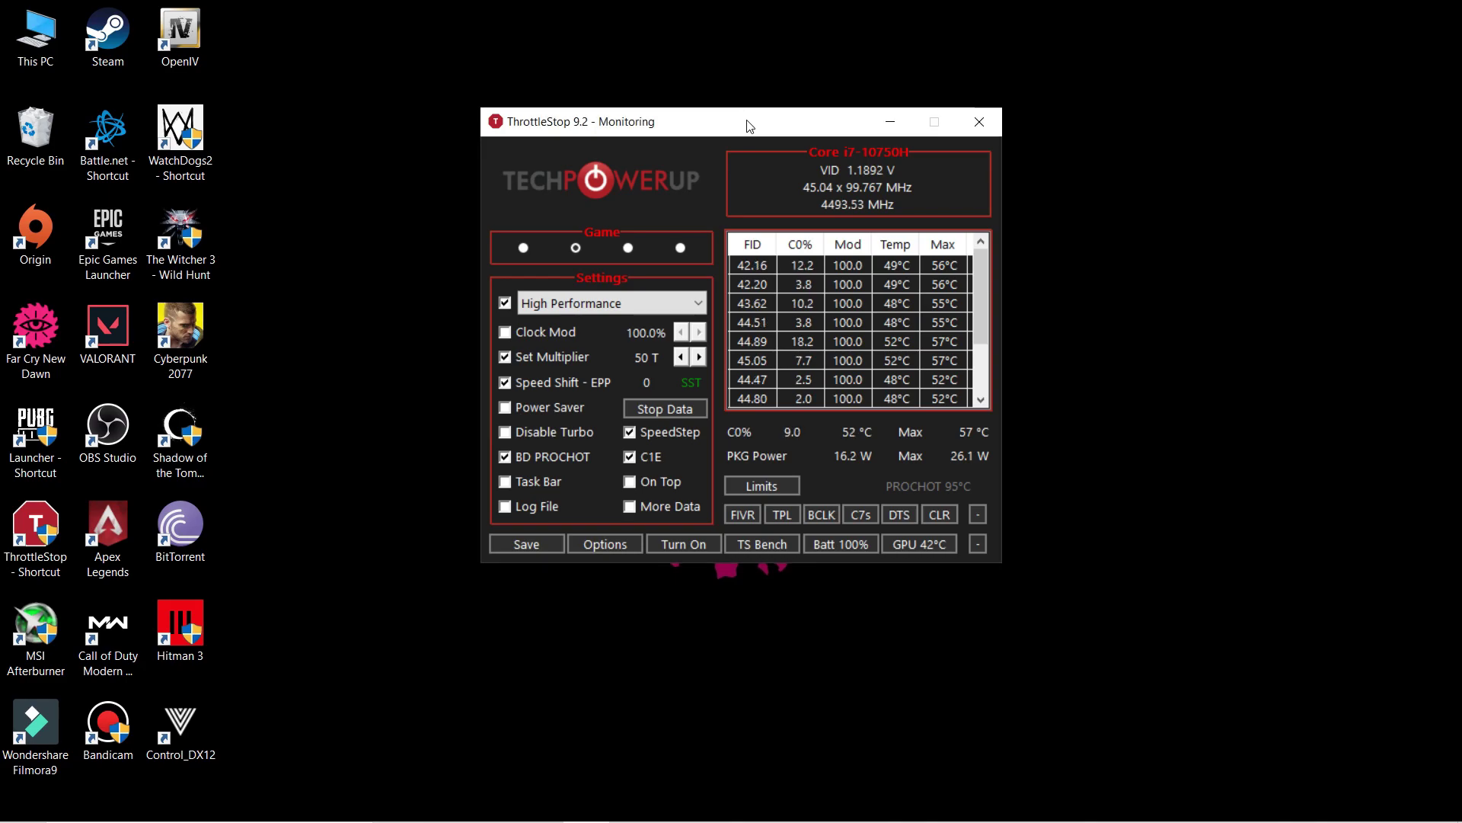
pyautogui.moveTo(747, 127)
pyautogui.mouseDown()
pyautogui.moveTo(731, 138)
pyautogui.moveTo(750, 133)
pyautogui.mouseUp()
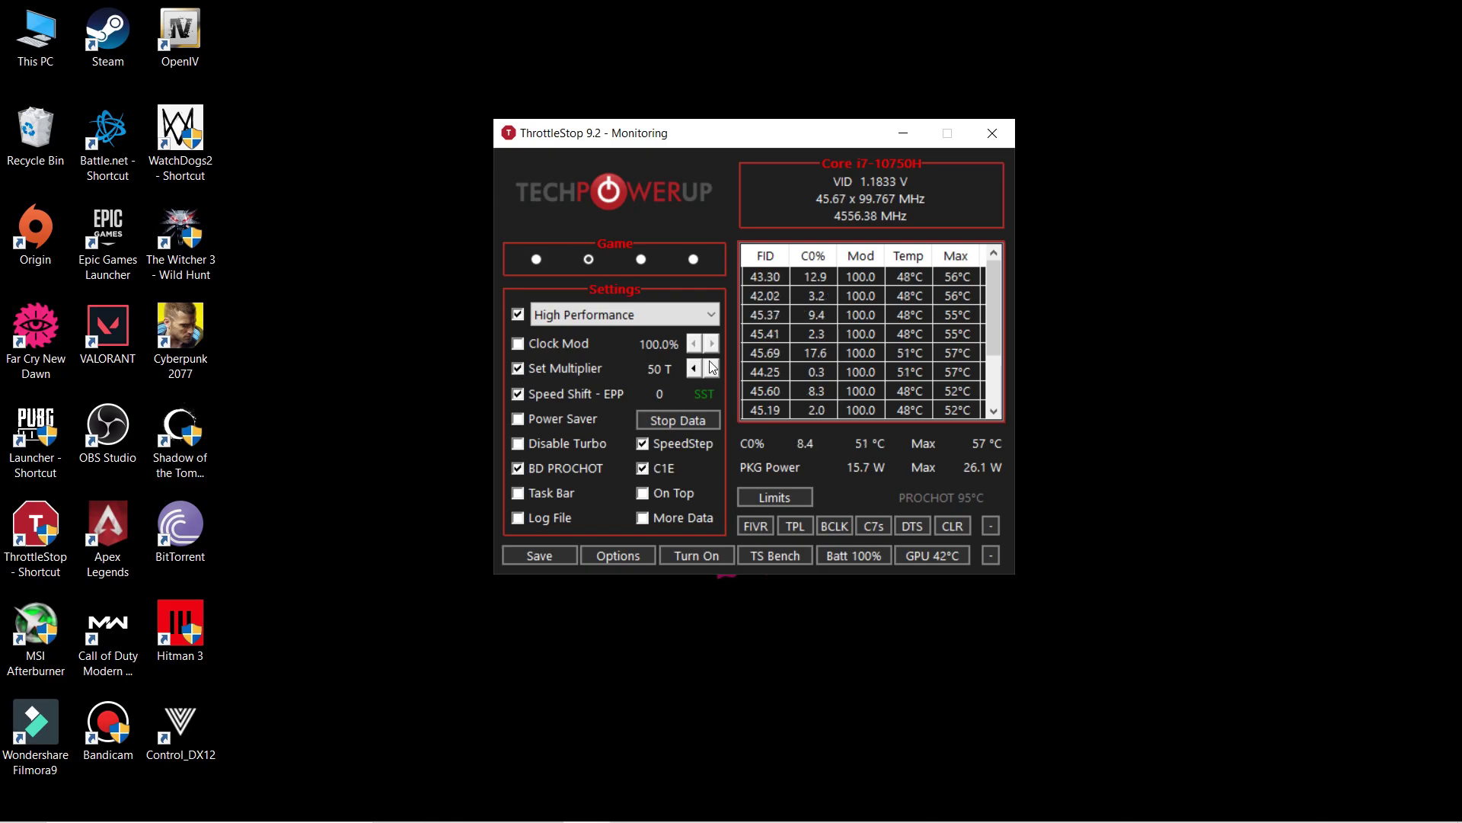
pyautogui.click(519, 369)
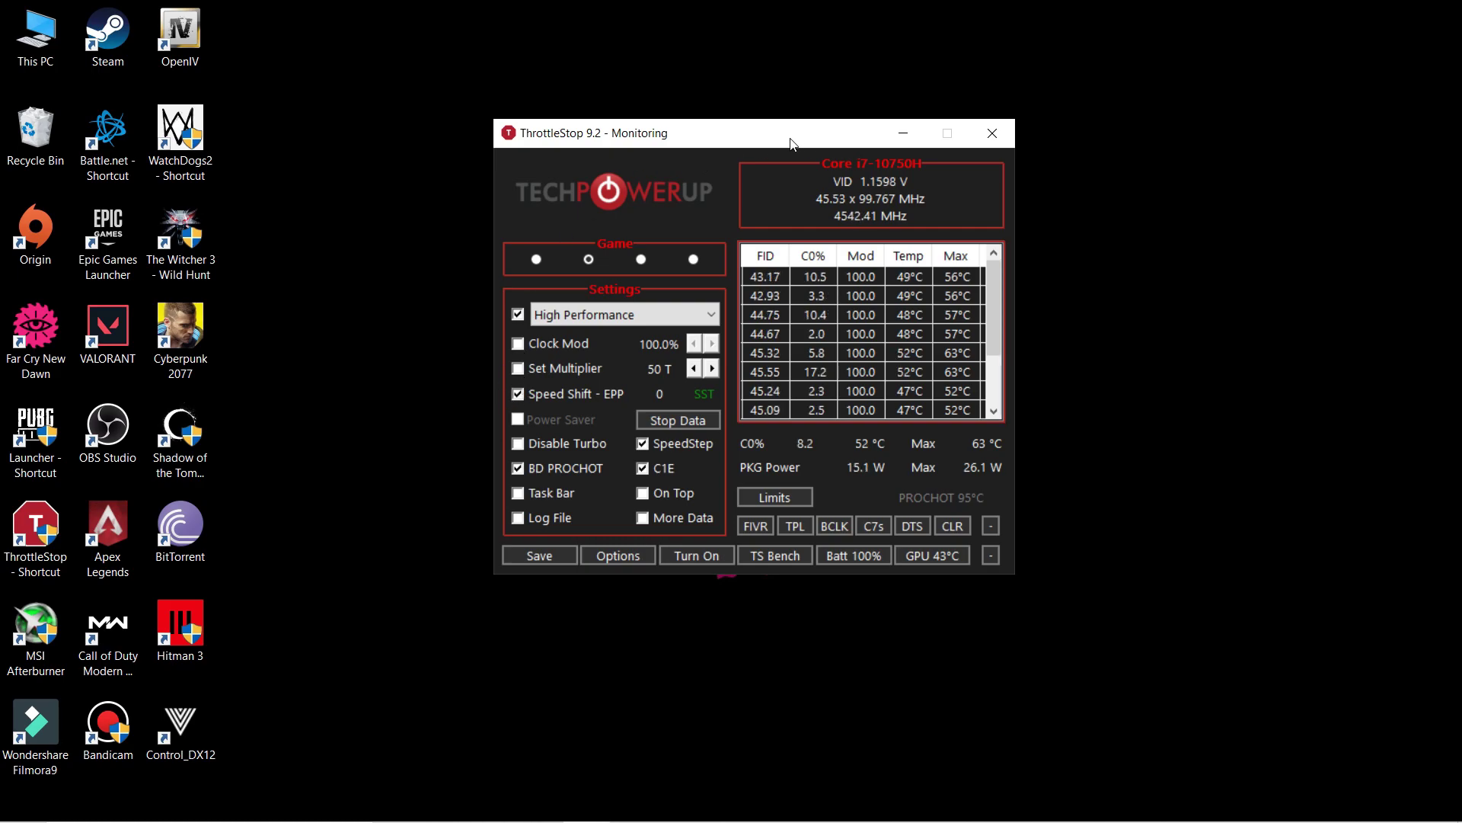
pyautogui.moveTo(794, 141); pyautogui.dragTo(788, 142)
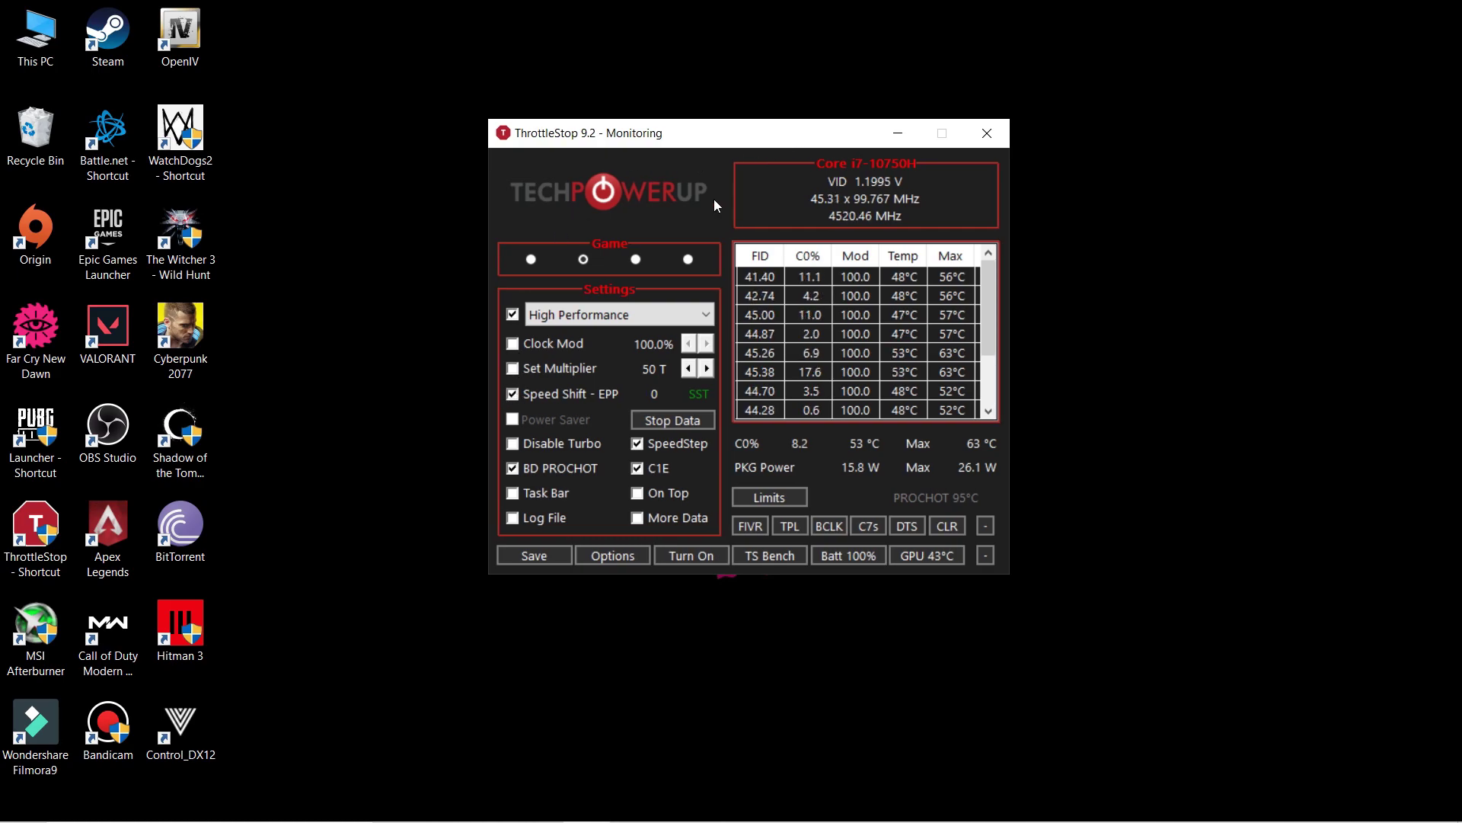
pyautogui.click(513, 368)
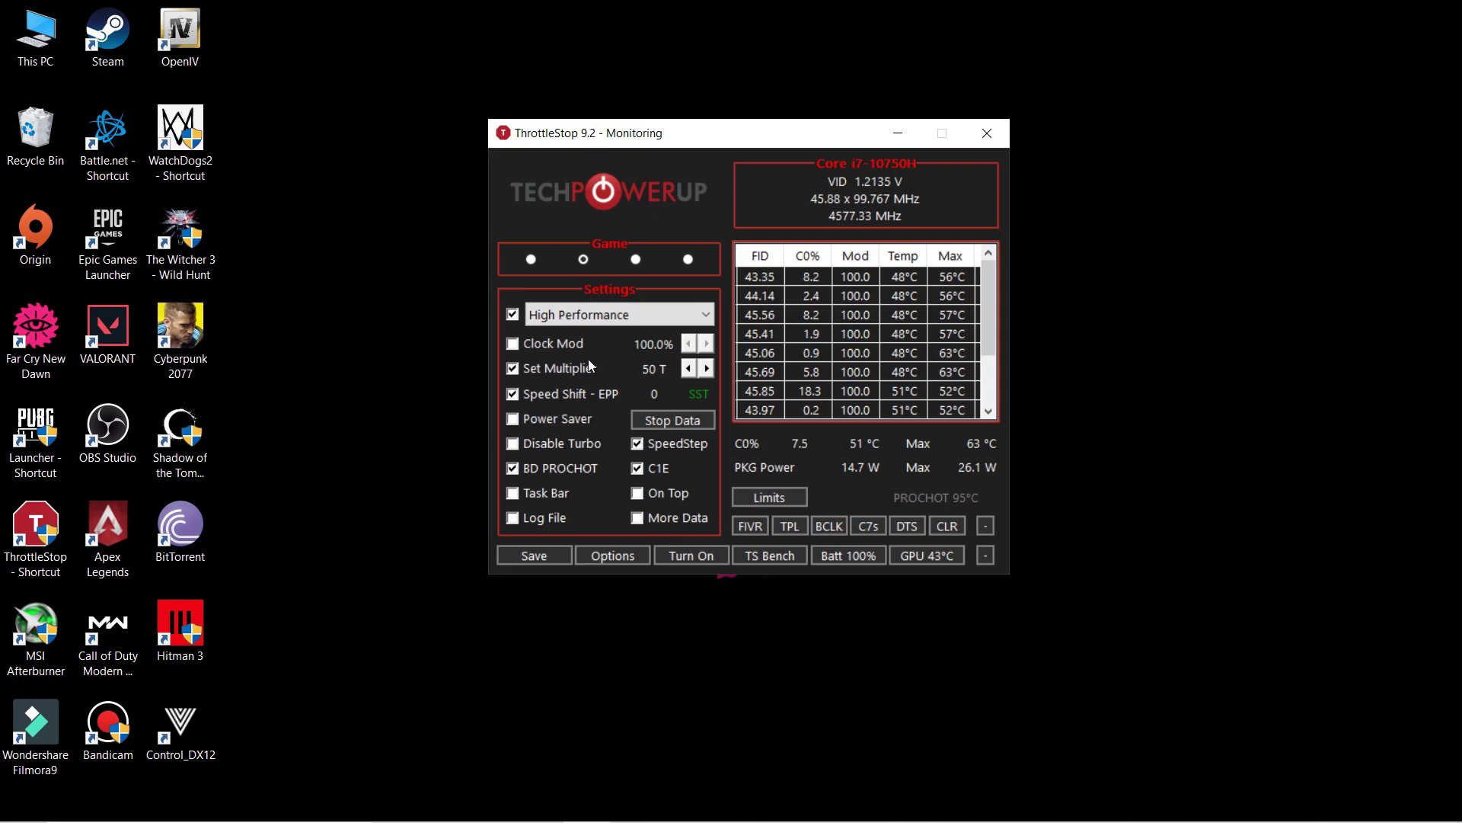
pyautogui.click(531, 260)
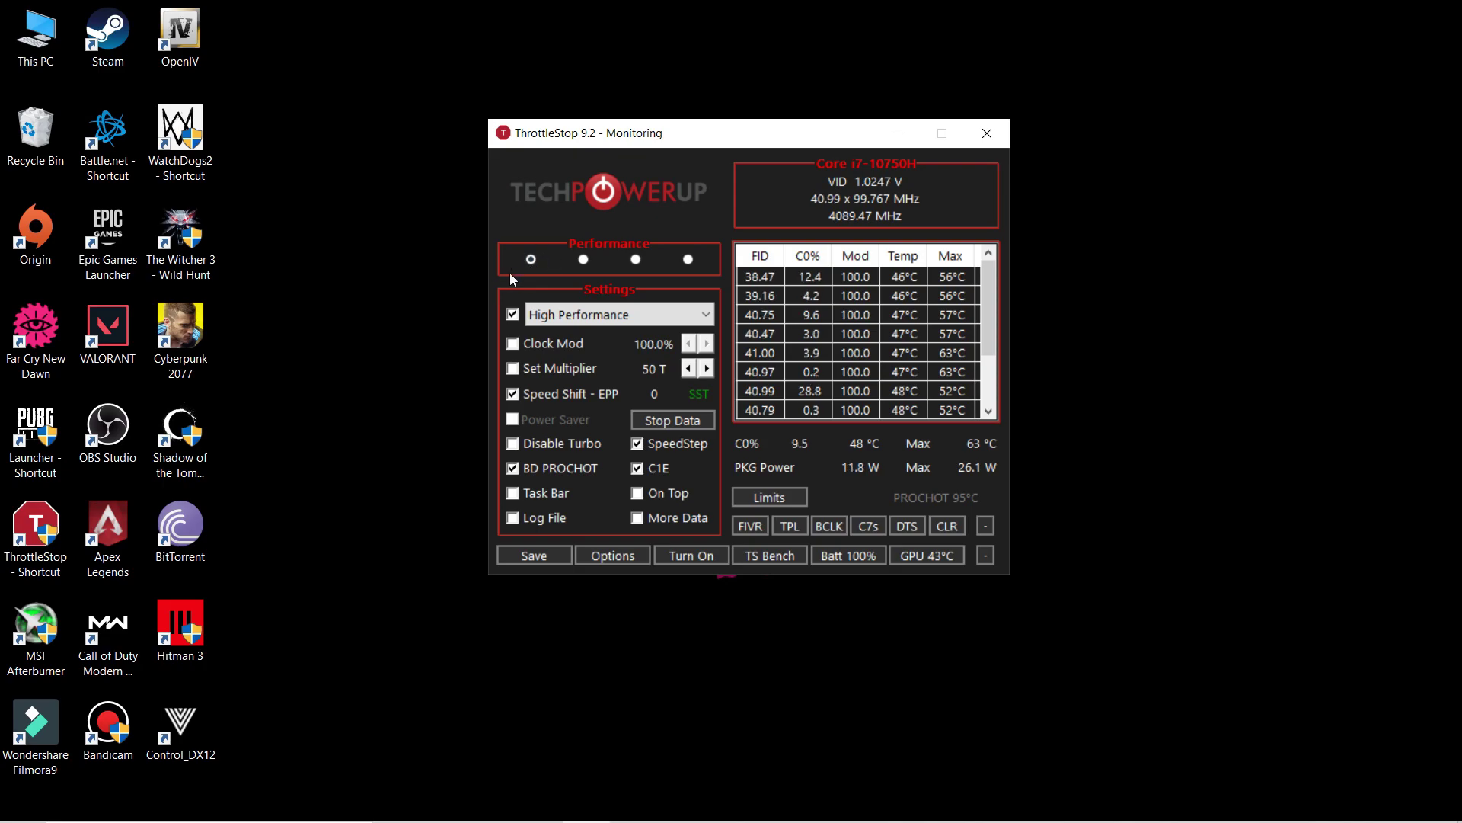
pyautogui.click(582, 259)
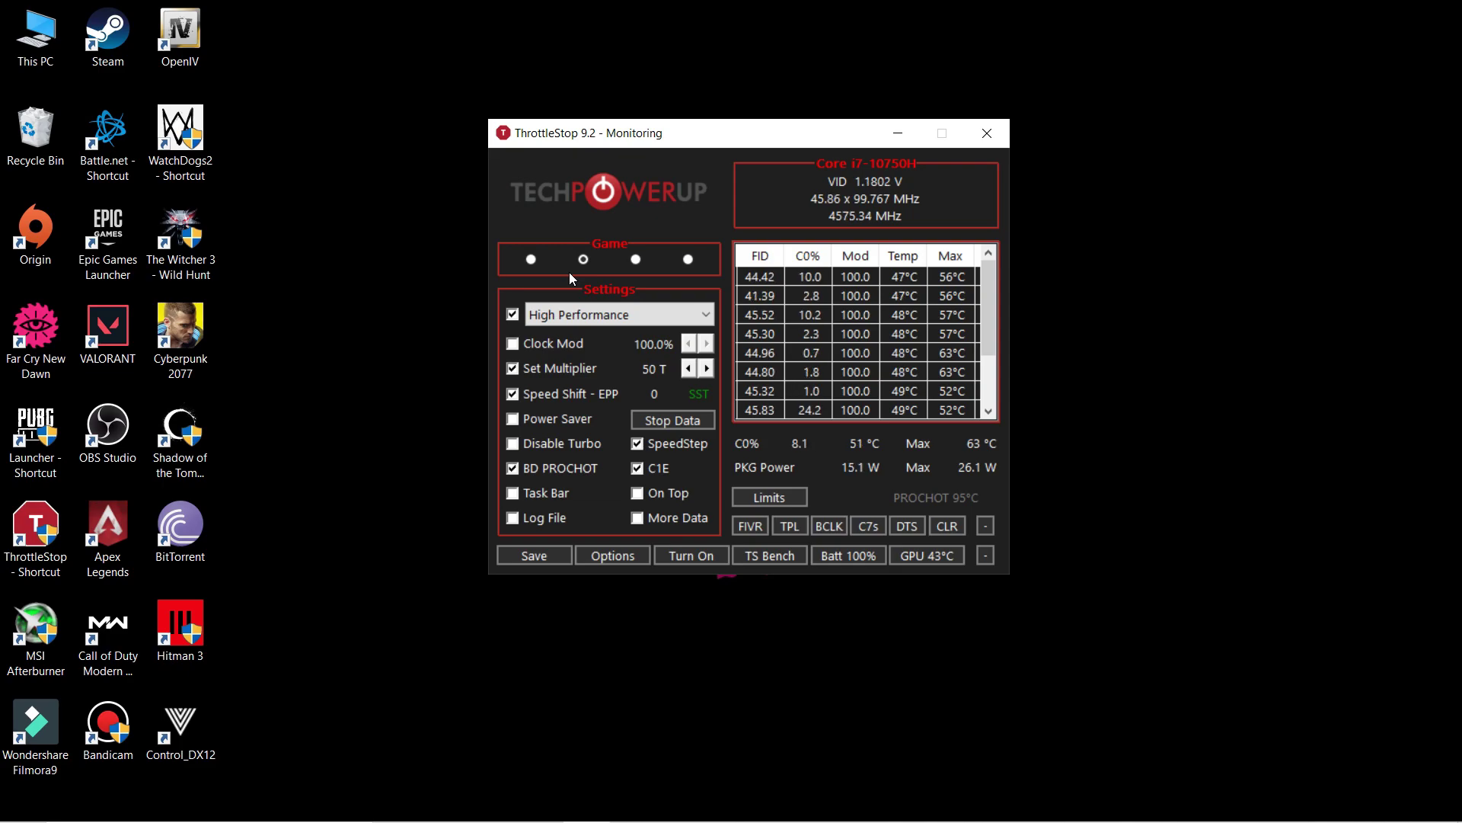
pyautogui.moveTo(706, 200); pyautogui.dragTo(694, 197)
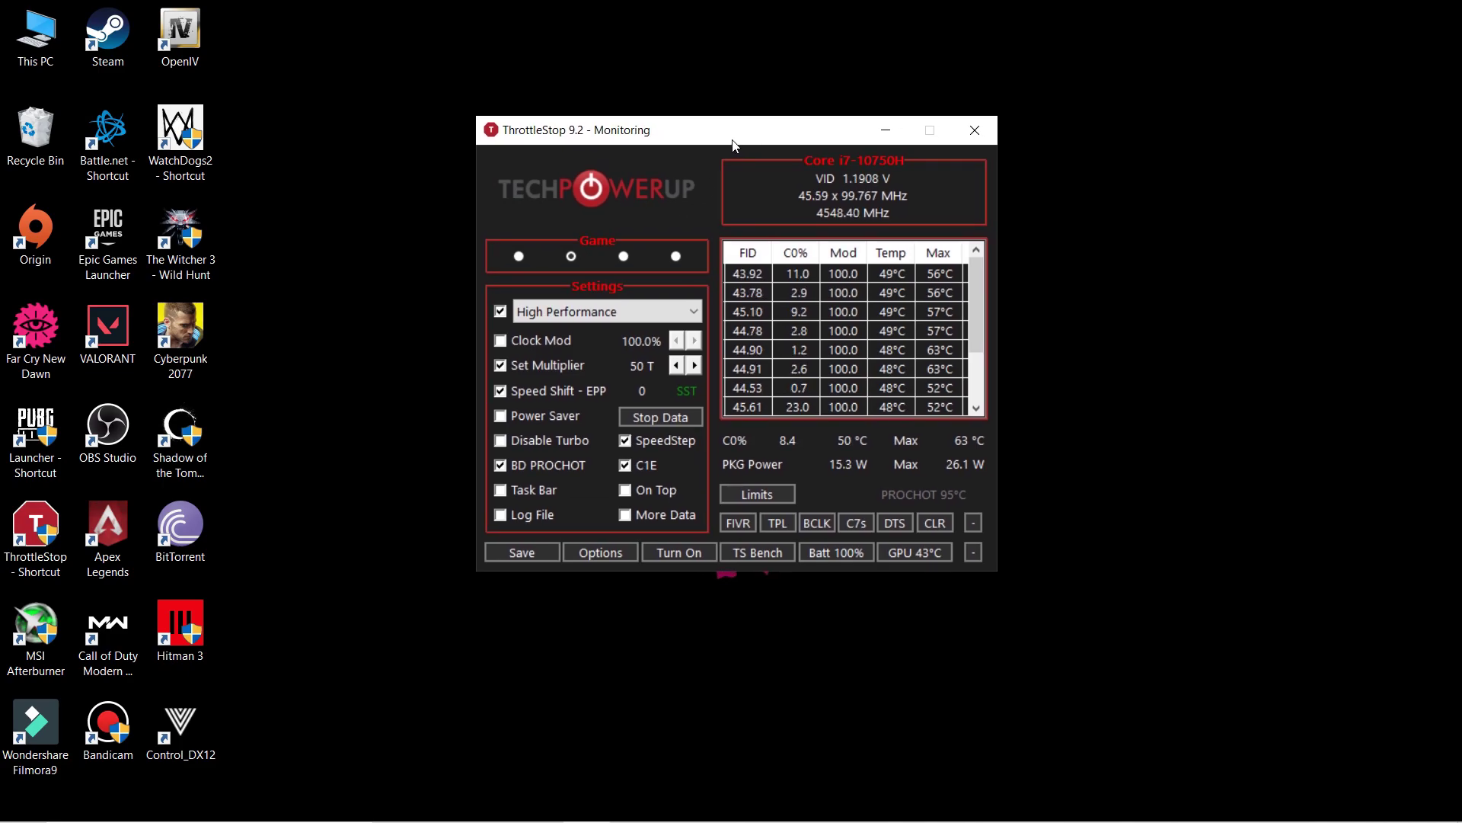
pyautogui.click(518, 257)
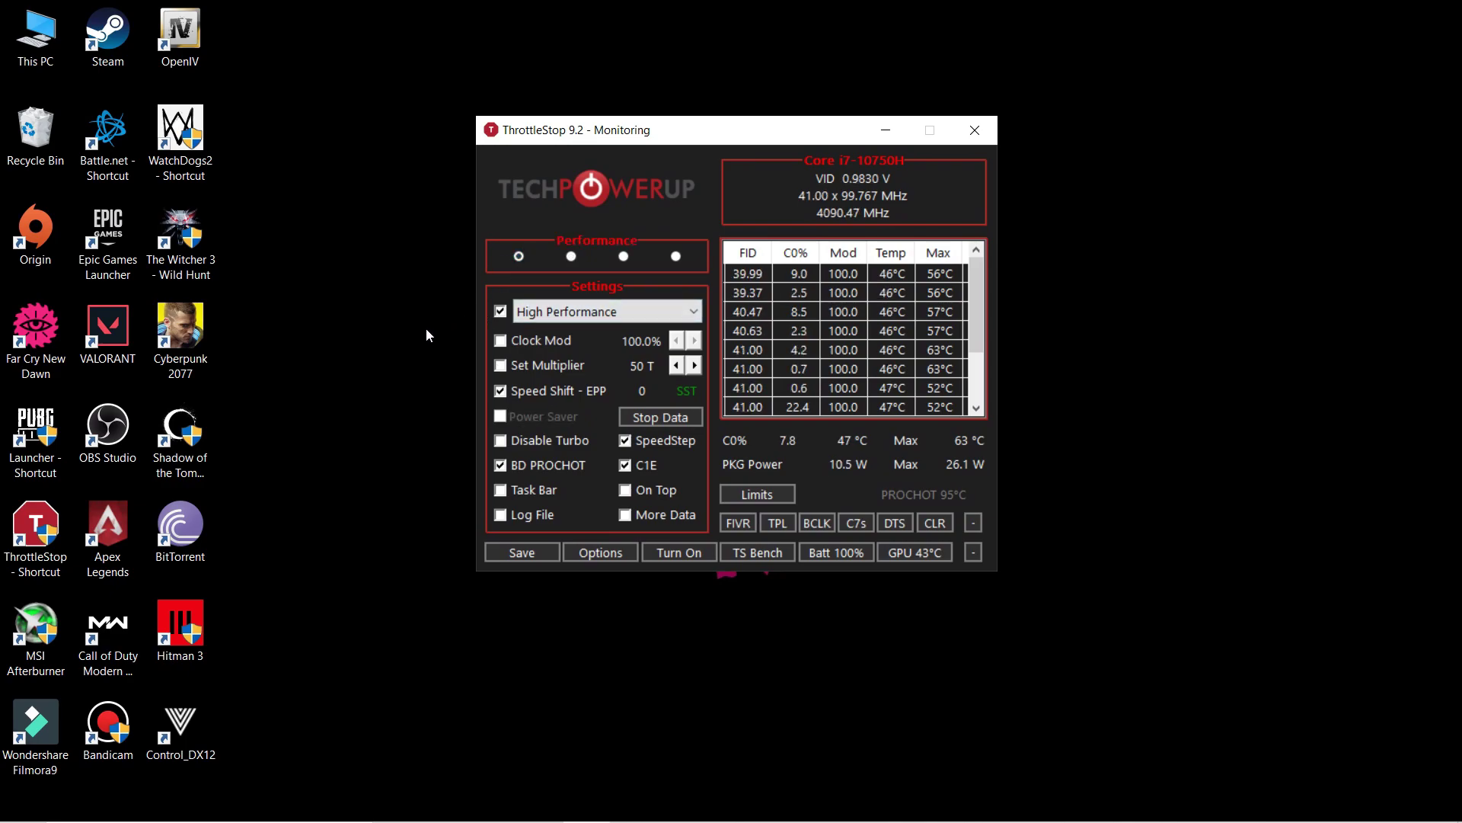
pyautogui.click(571, 256)
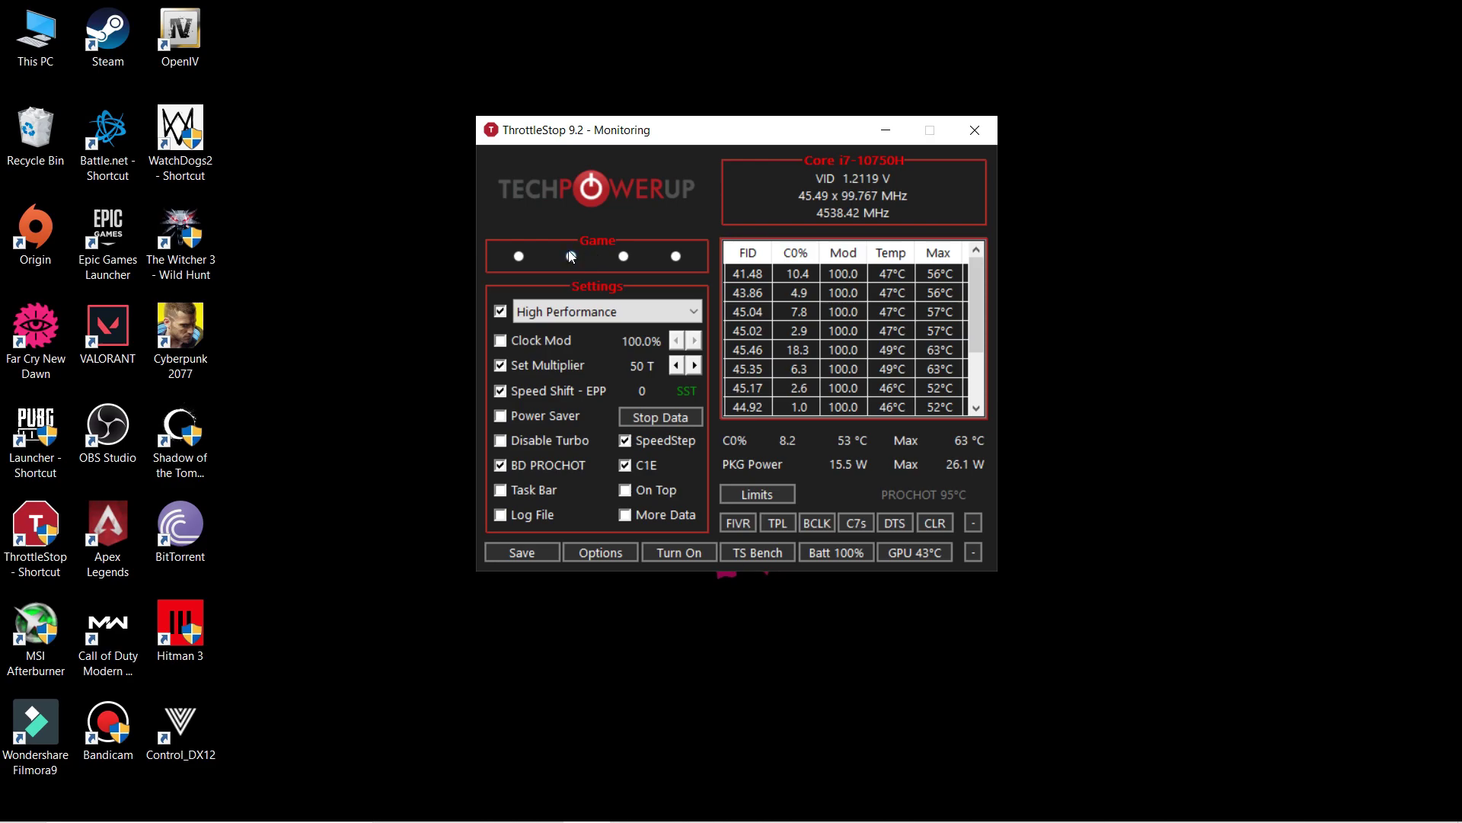
# Step: Open FIVR, confirm the CPU Core offset reads -105.5 mV, then view the CPU Cache settings
pyautogui.click(735, 525)
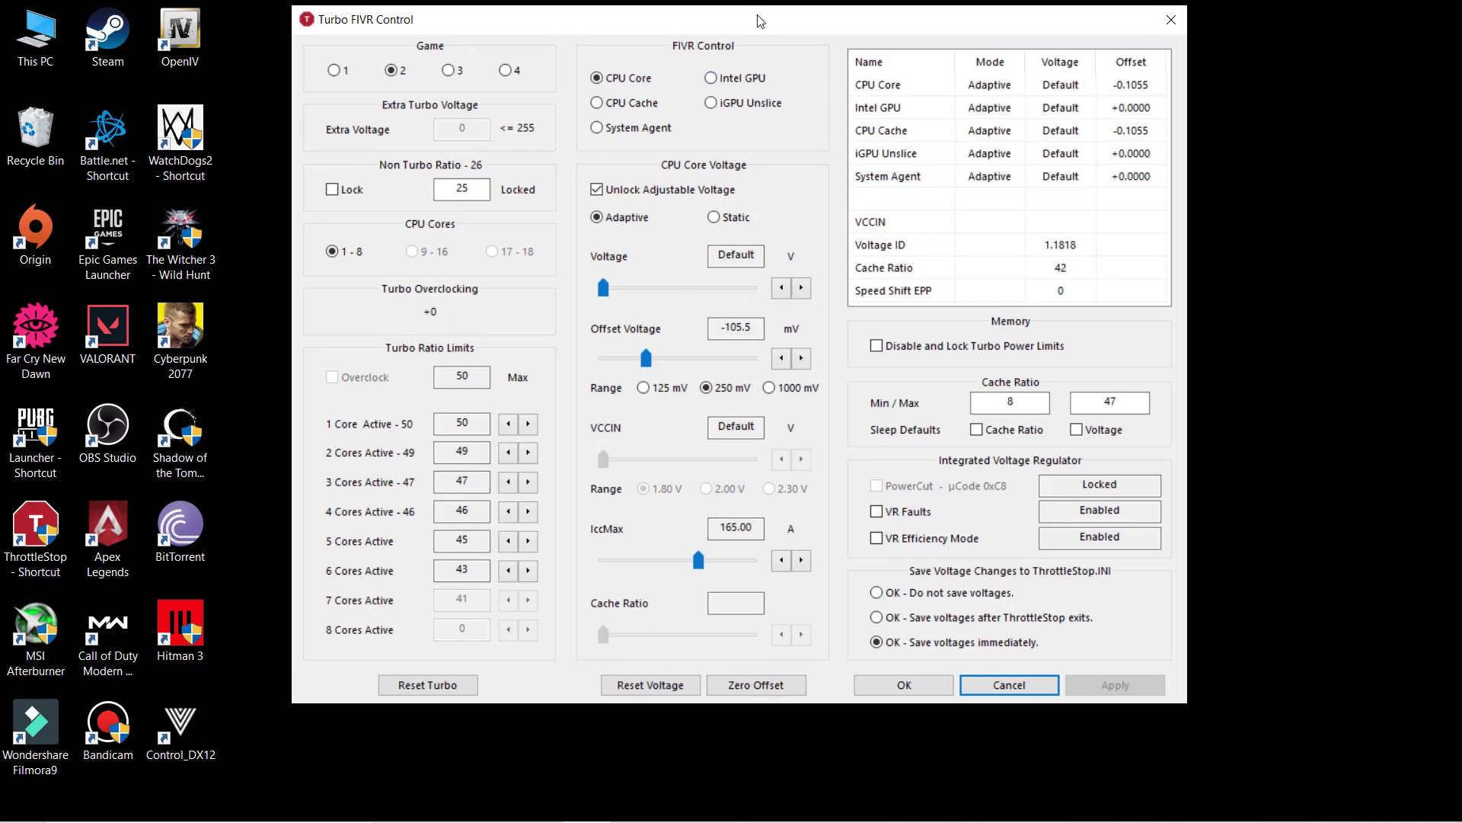
pyautogui.moveTo(760, 21); pyautogui.dragTo(755, 33)
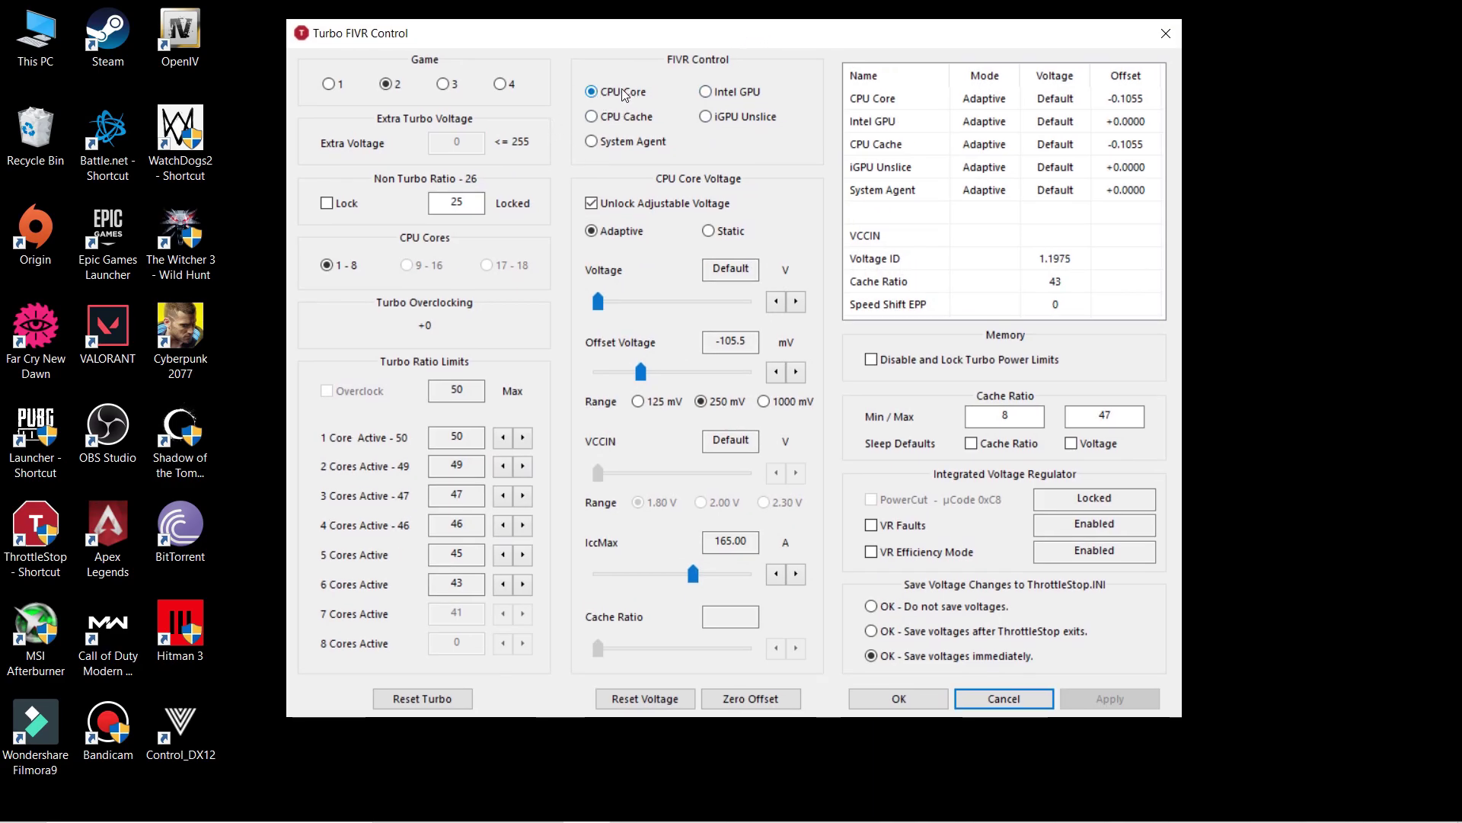
pyautogui.click(592, 93)
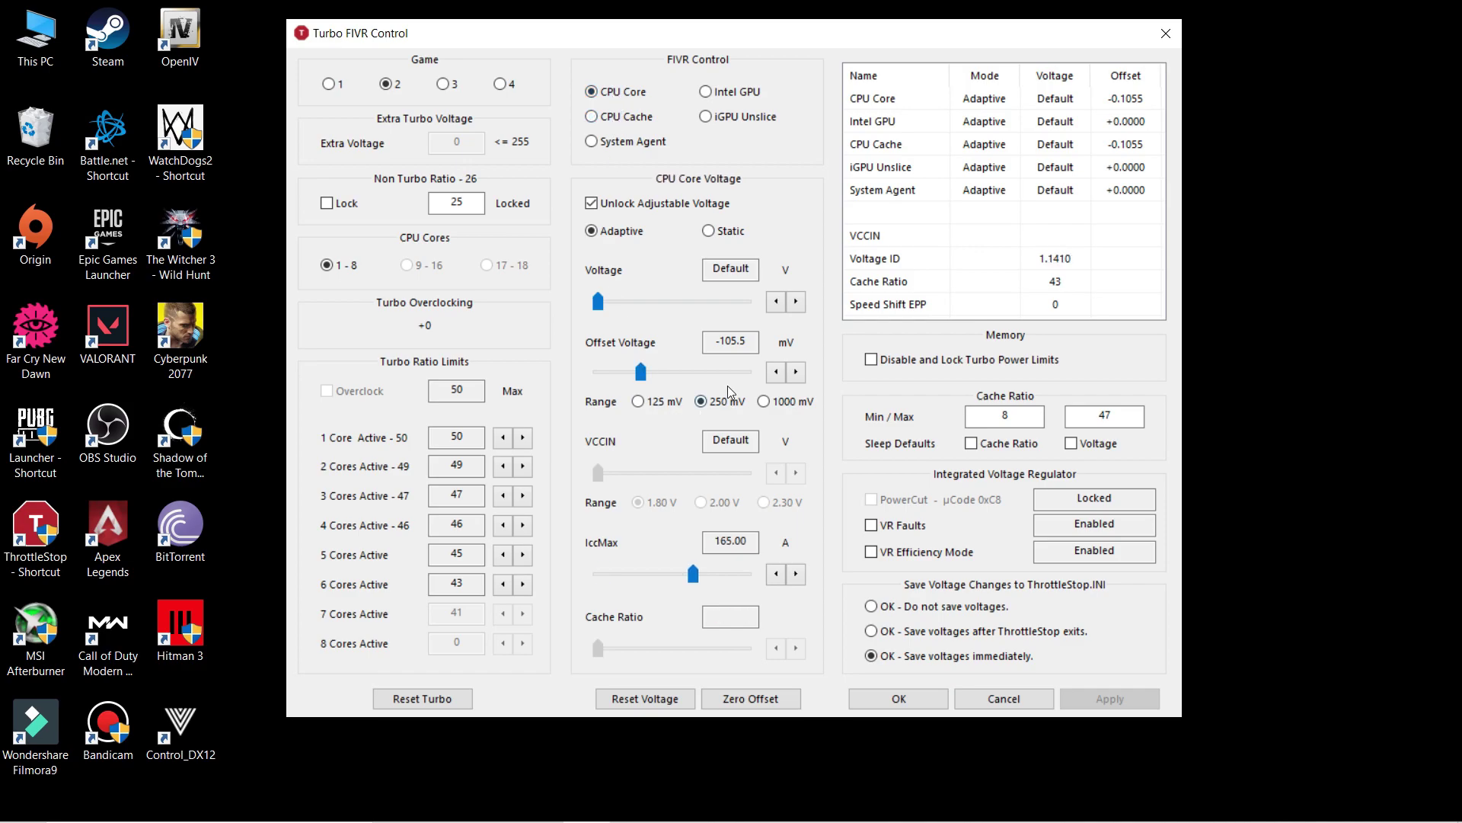
pyautogui.moveTo(715, 342); pyautogui.dragTo(752, 344)
pyautogui.click(727, 341)
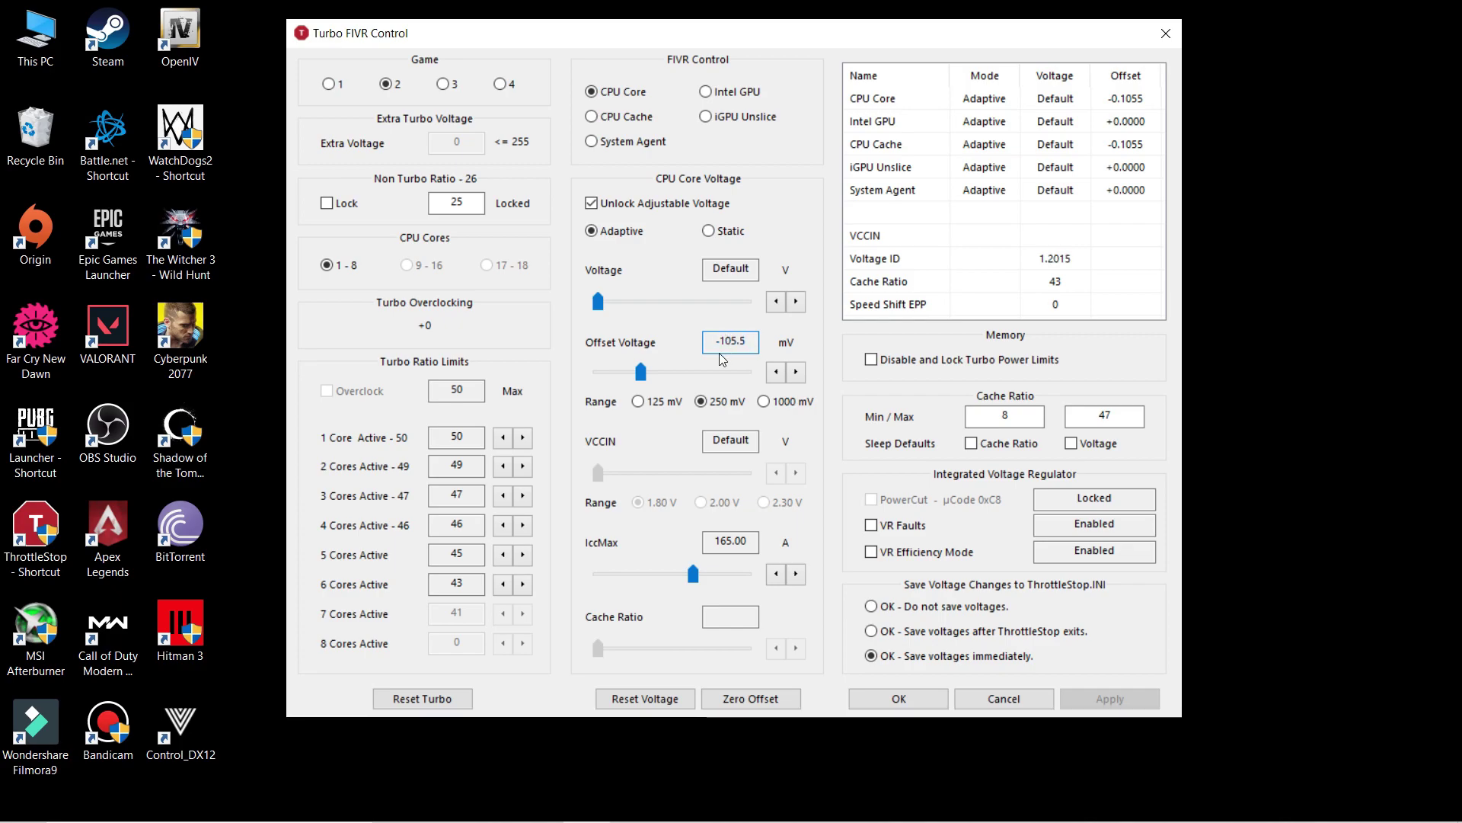
pyautogui.click(623, 120)
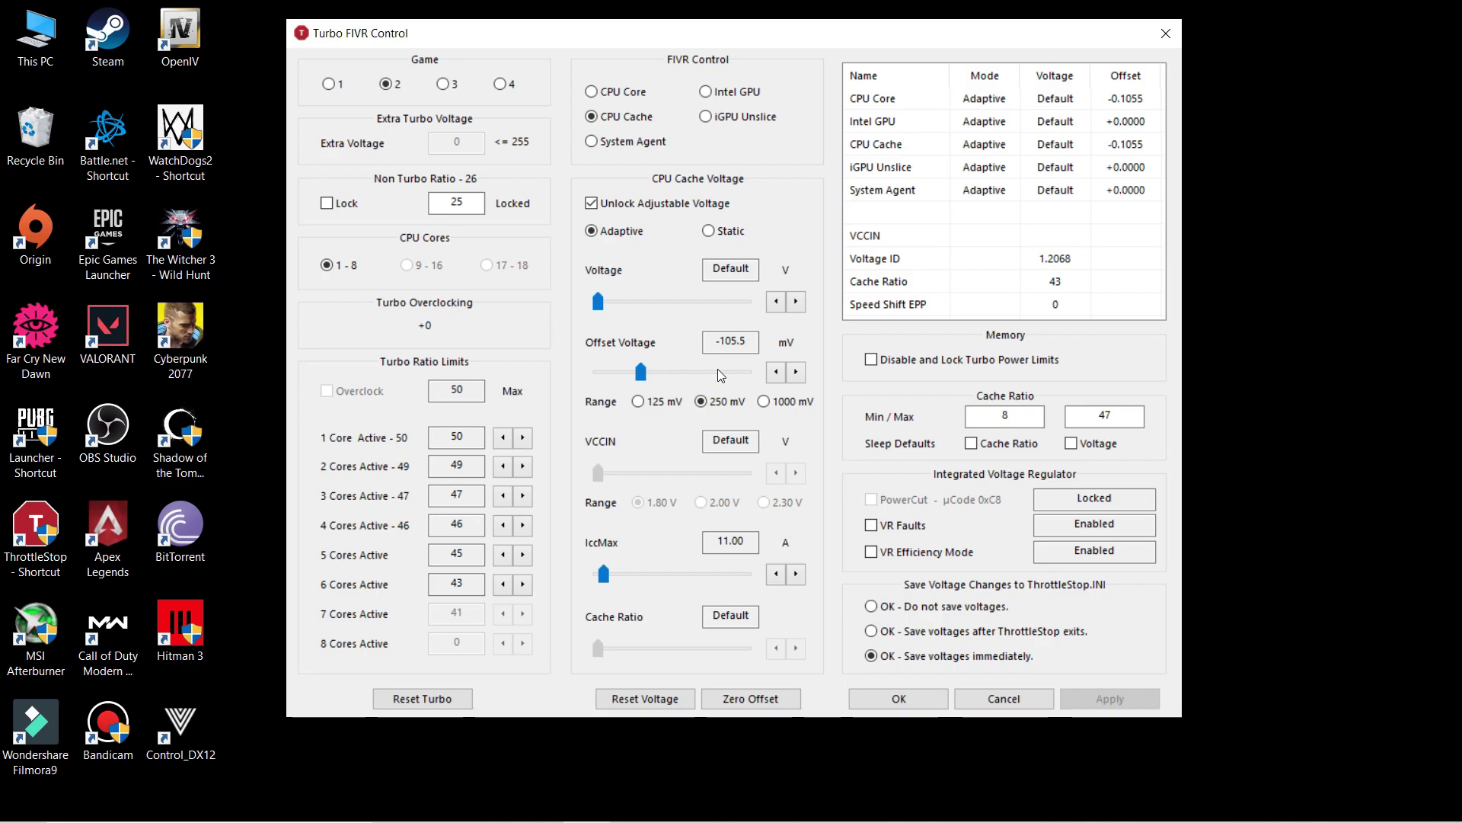
# Step: Lower the 1–6 core turbo ratio limits to 41, then select the Performance profile (profile 1)
pyautogui.moveTo(746, 33); pyautogui.dragTo(753, 34)
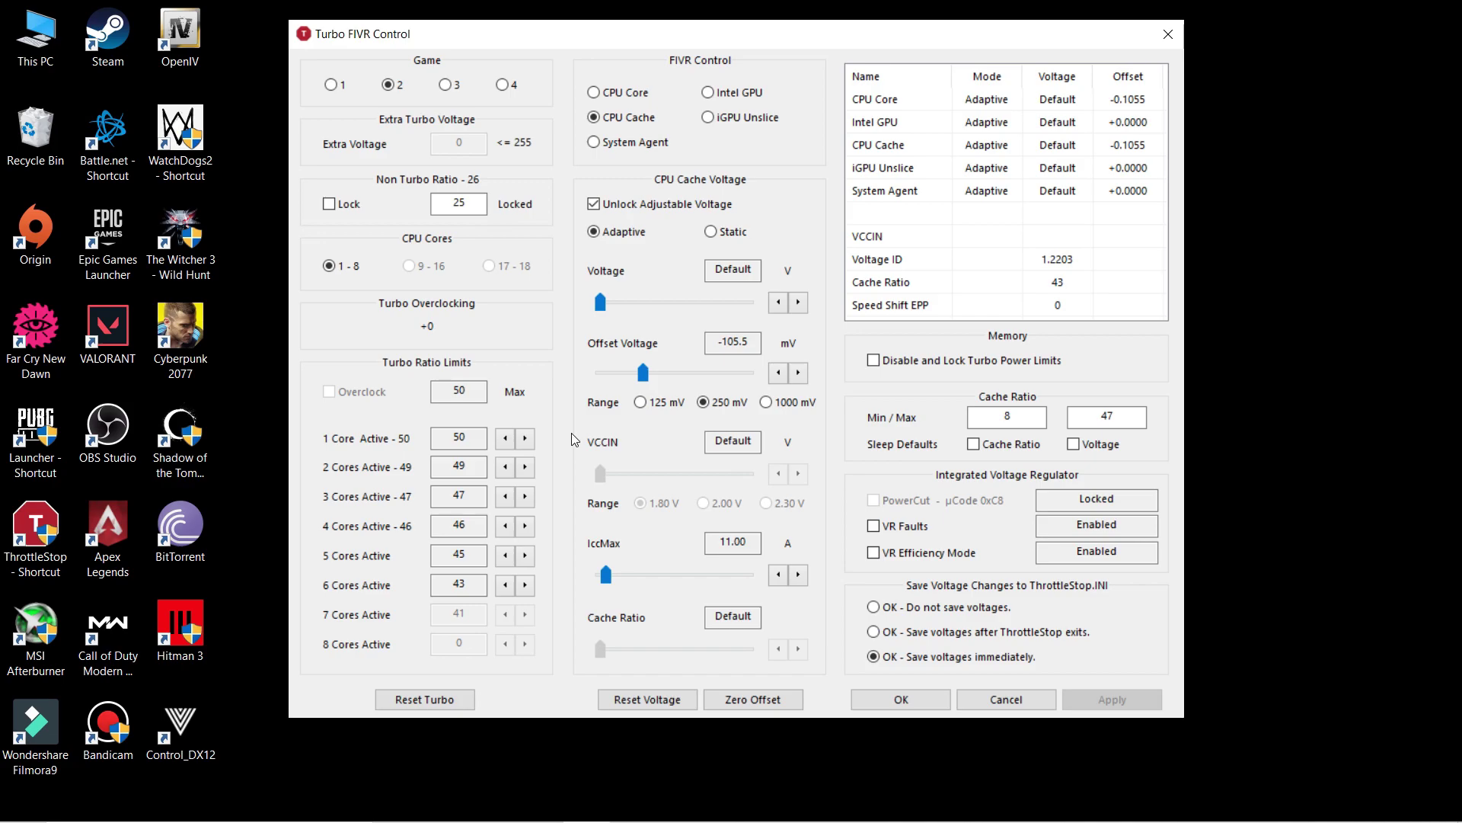
pyautogui.click(505, 440)
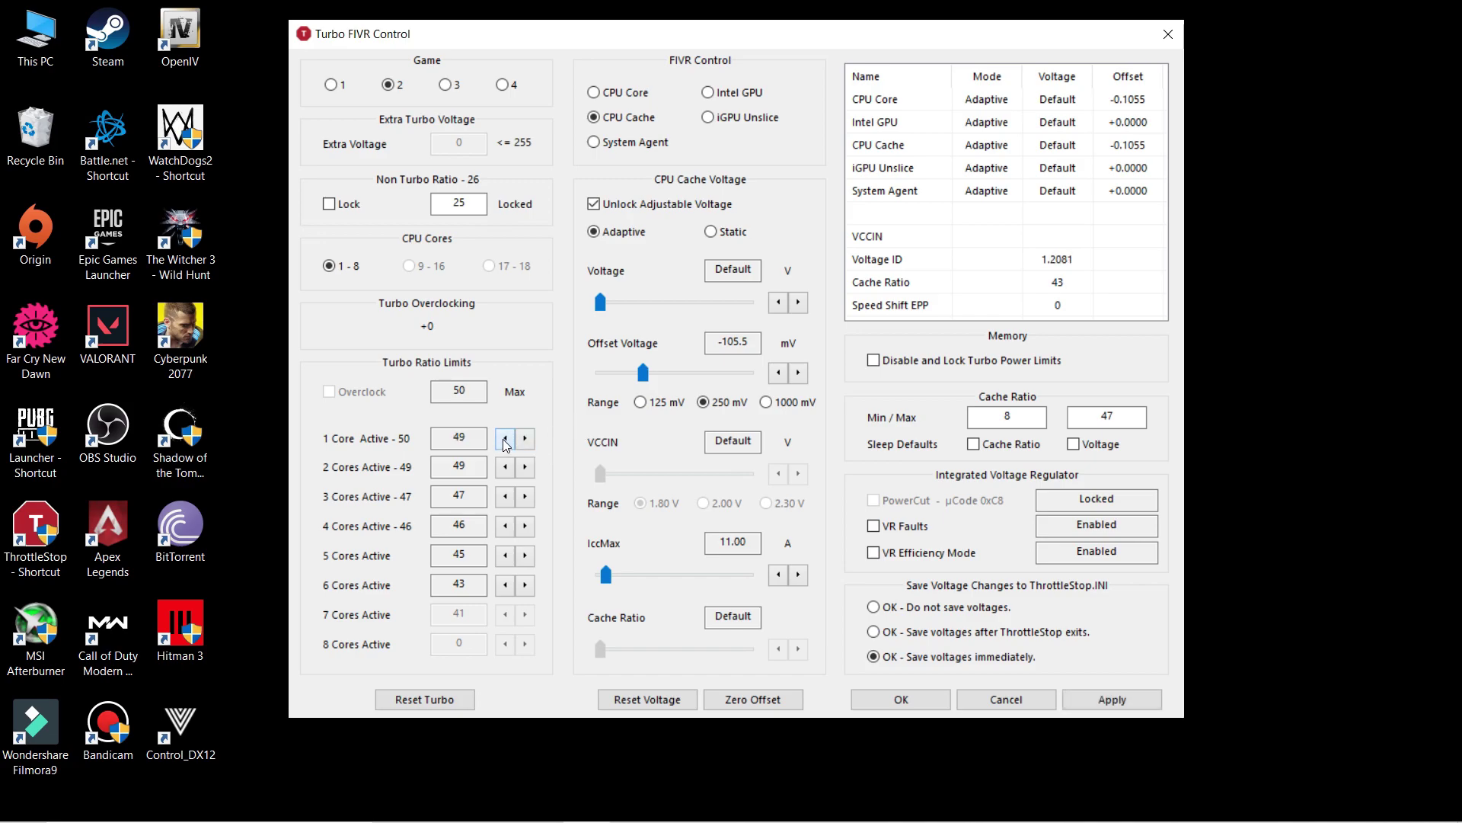
pyautogui.click(505, 441)
pyautogui.click(505, 440)
pyautogui.click(505, 440)
pyautogui.click(505, 440)
pyautogui.click(505, 440)
pyautogui.click(505, 440)
pyautogui.click(505, 440)
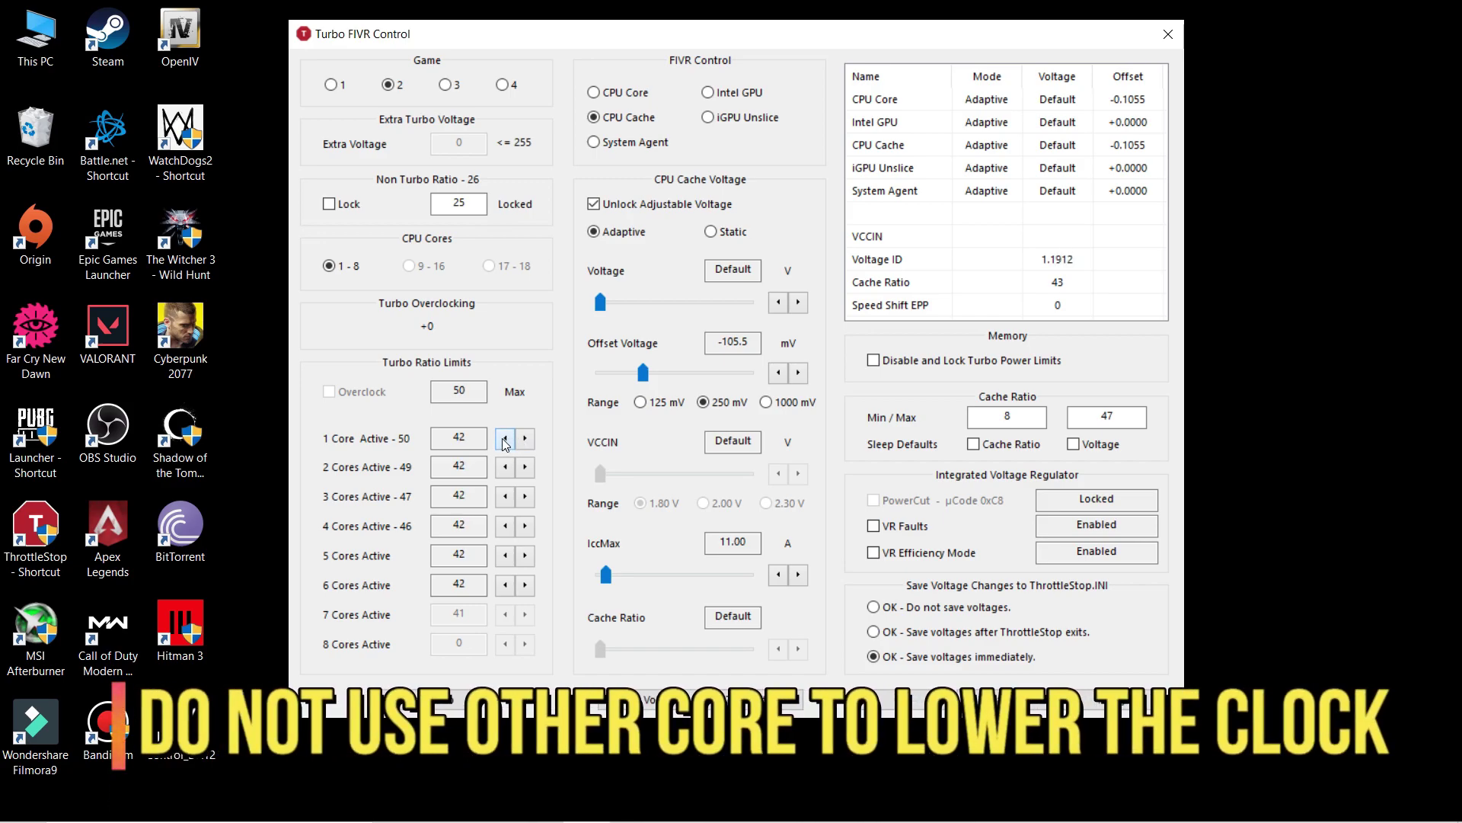
pyautogui.click(505, 439)
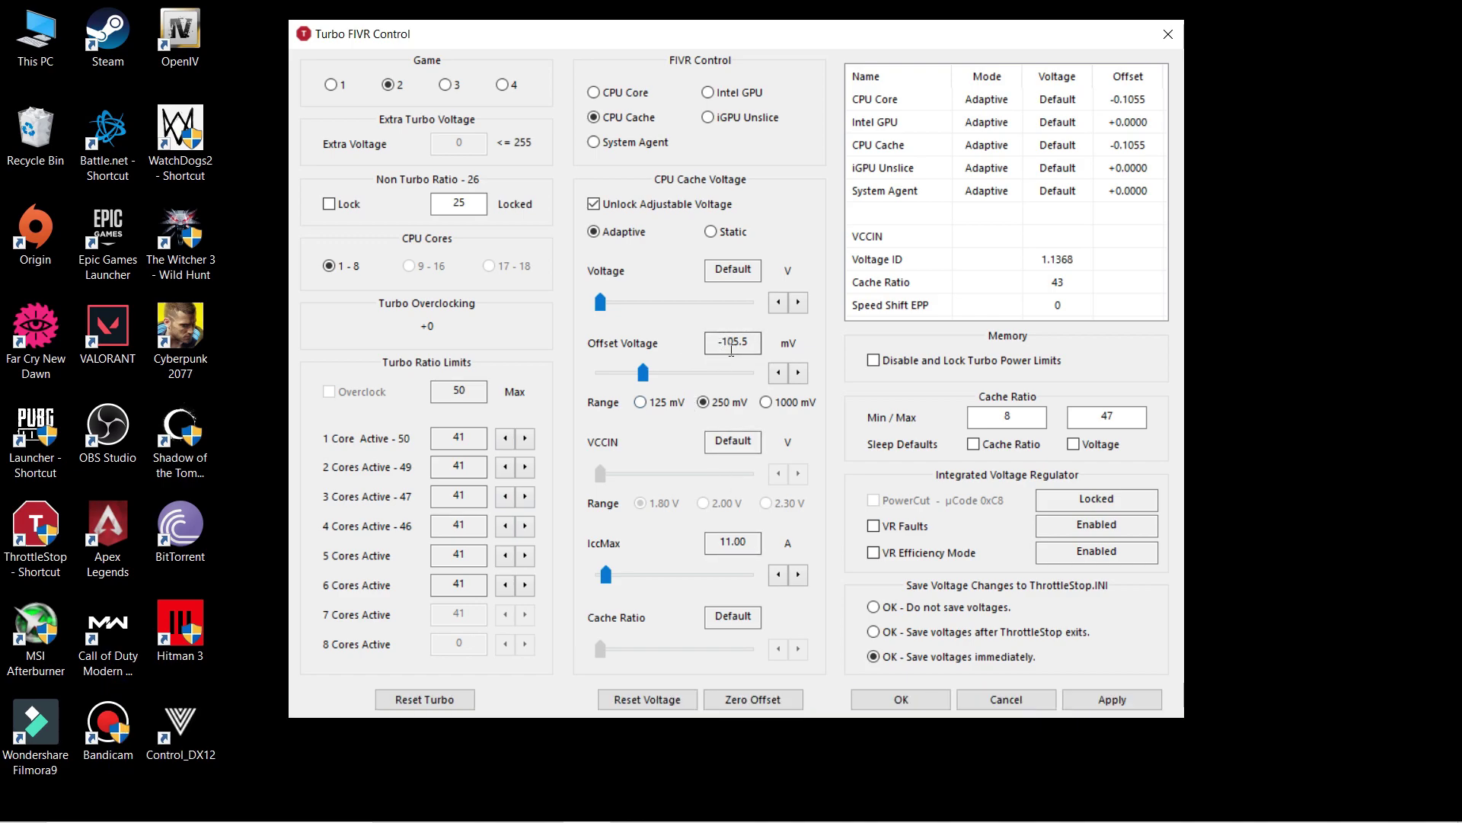
pyautogui.click(330, 86)
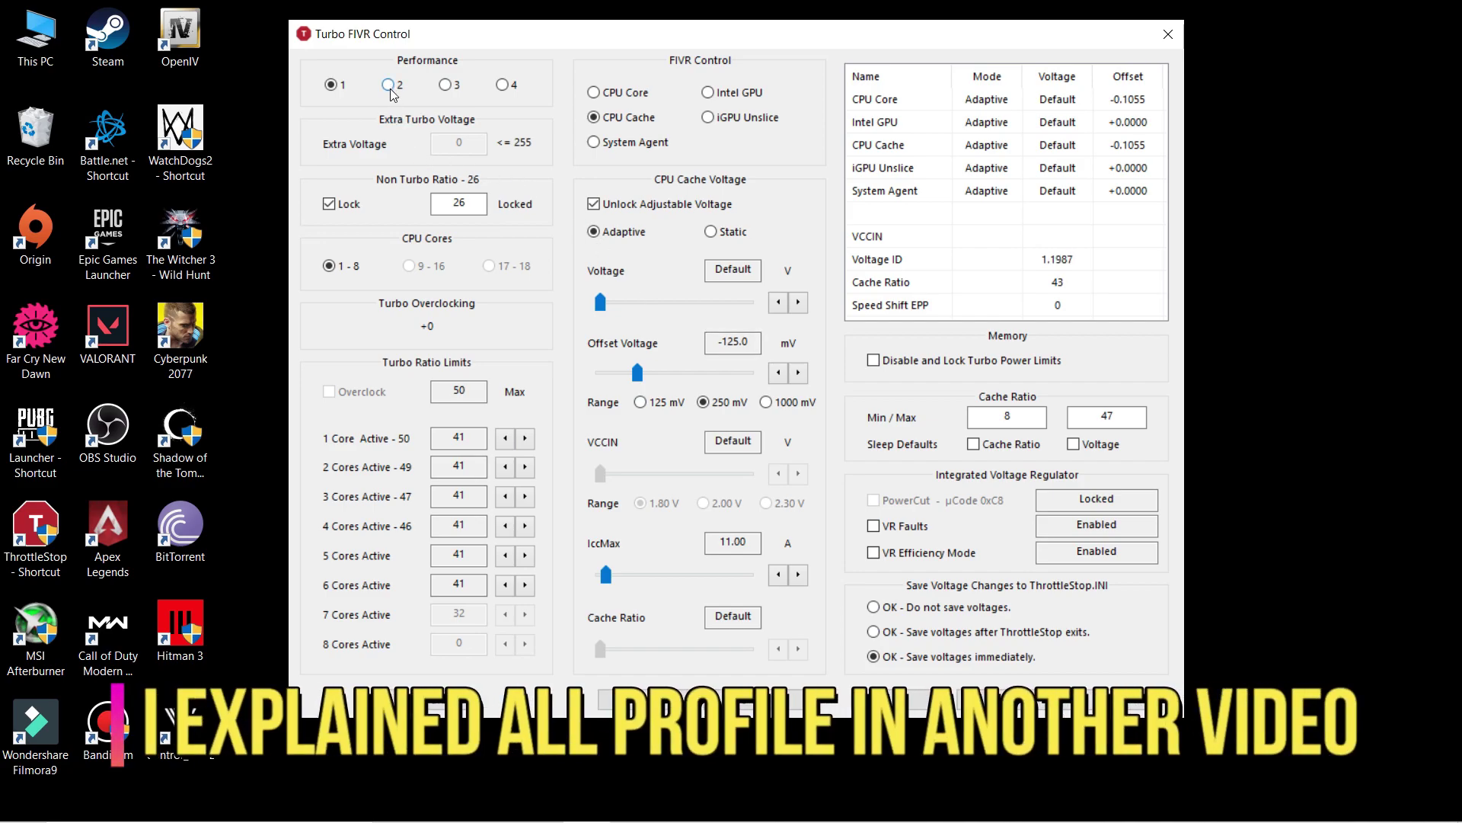
# Step: Select profile 2, the Game profile, in the FIVR window
pyautogui.click(390, 87)
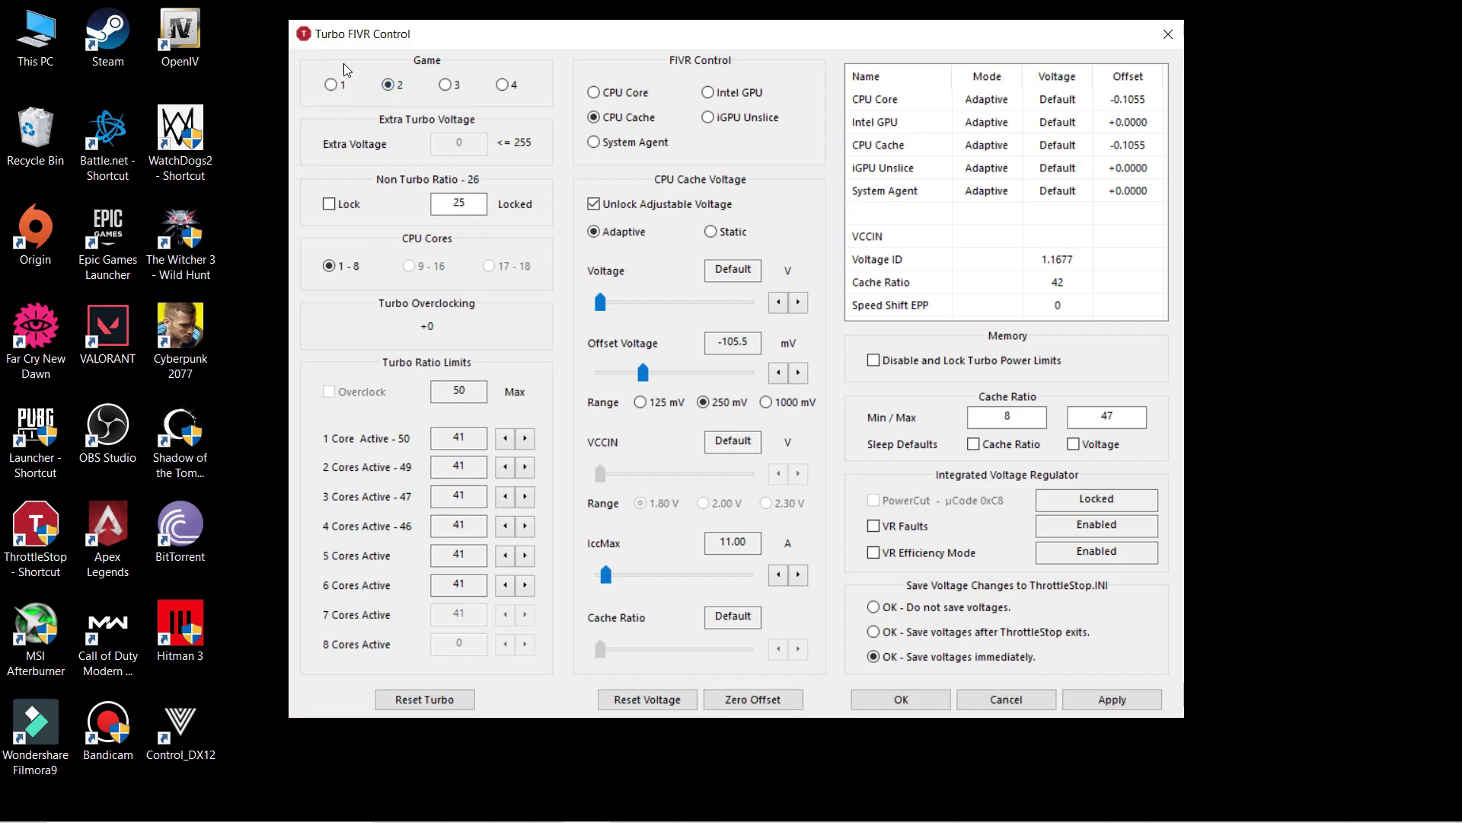
pyautogui.click(388, 84)
pyautogui.click(389, 84)
# Step: Cancel the Turbo FIVR Control window and move the ThrottleStop monitoring window slightly lower
pyautogui.click(998, 699)
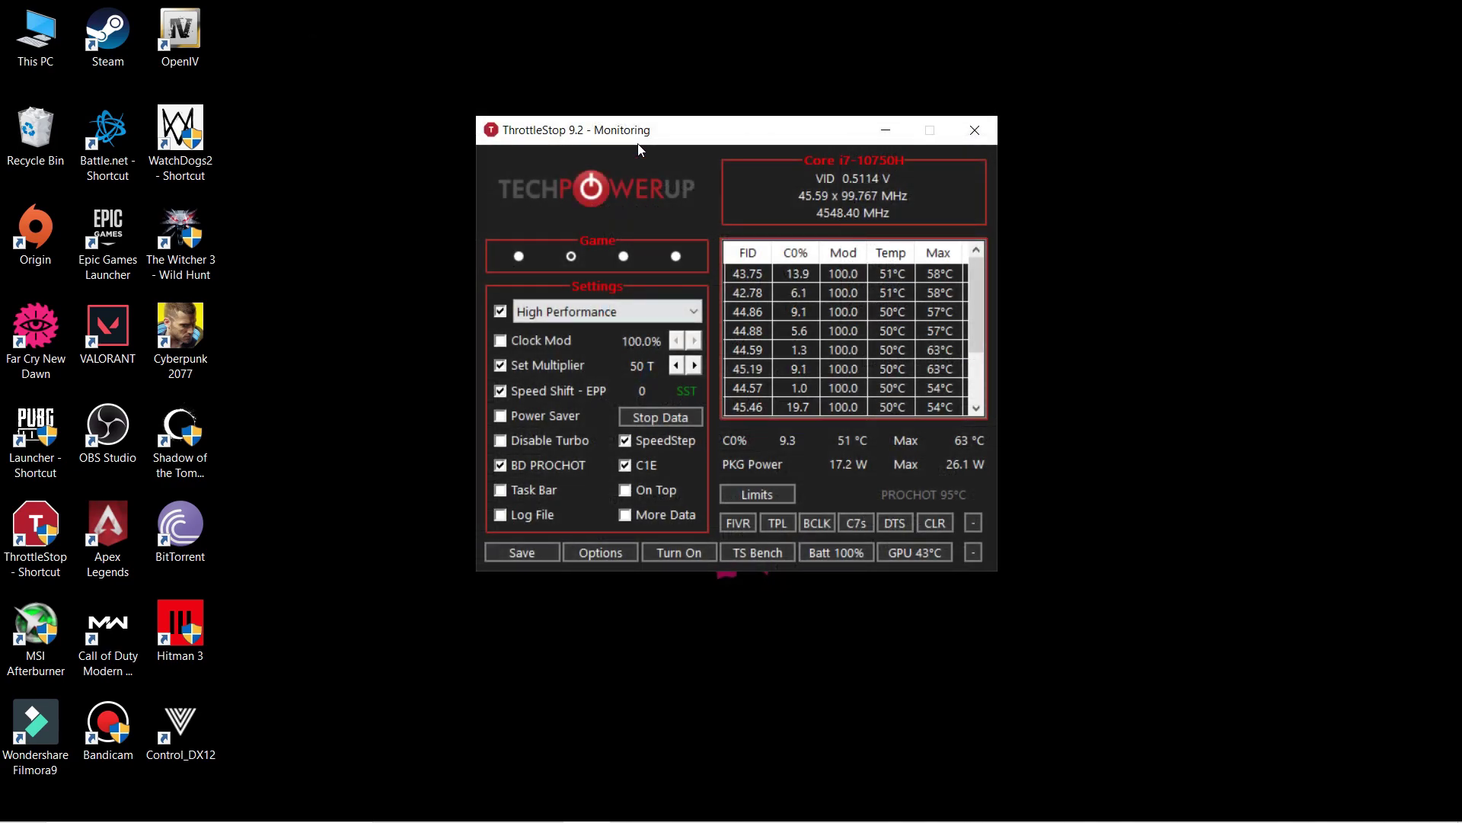
pyautogui.rightClick(698, 90)
pyautogui.click(732, 133)
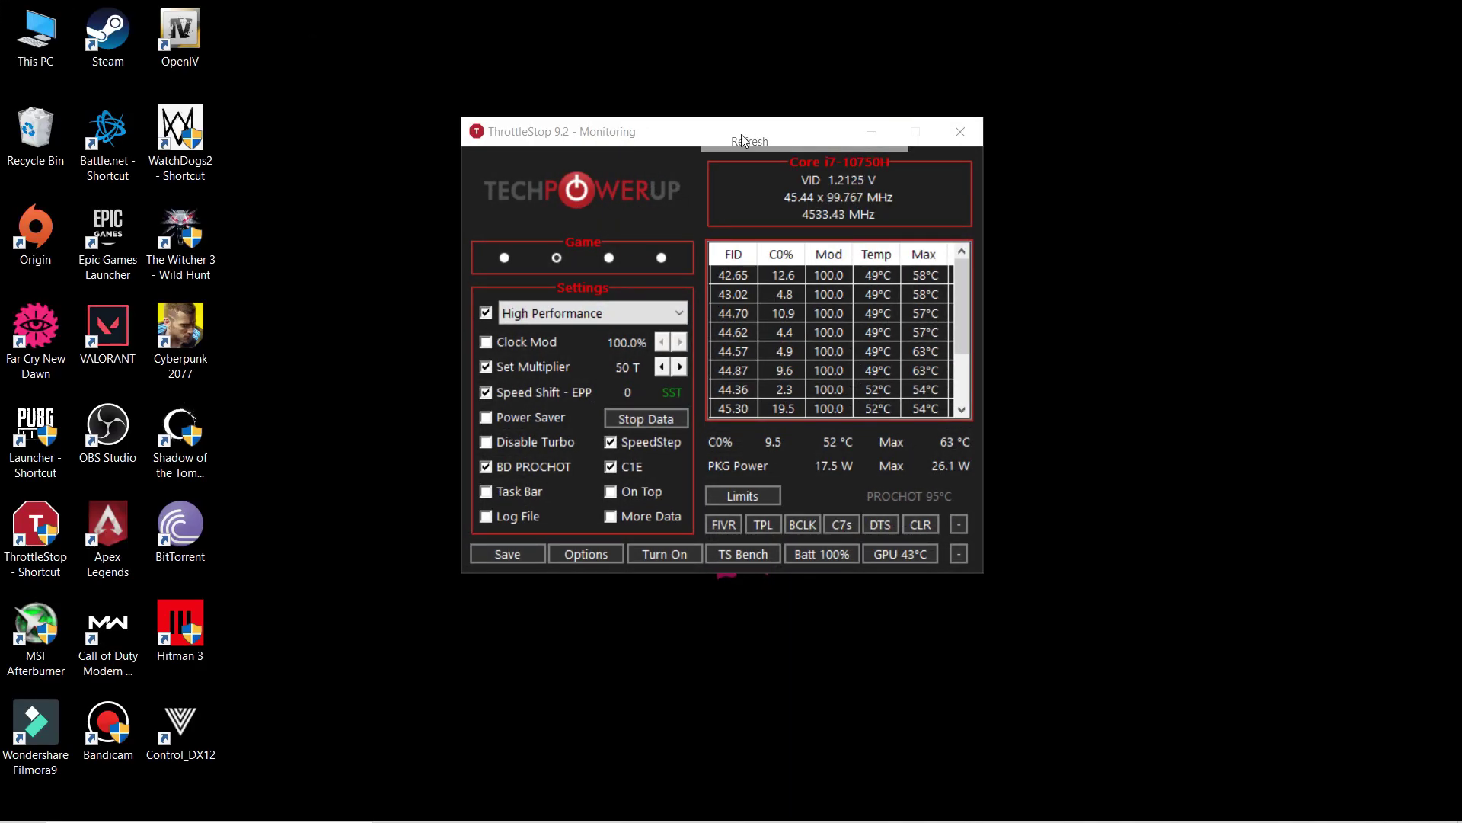
pyautogui.moveTo(731, 133); pyautogui.dragTo(731, 150)
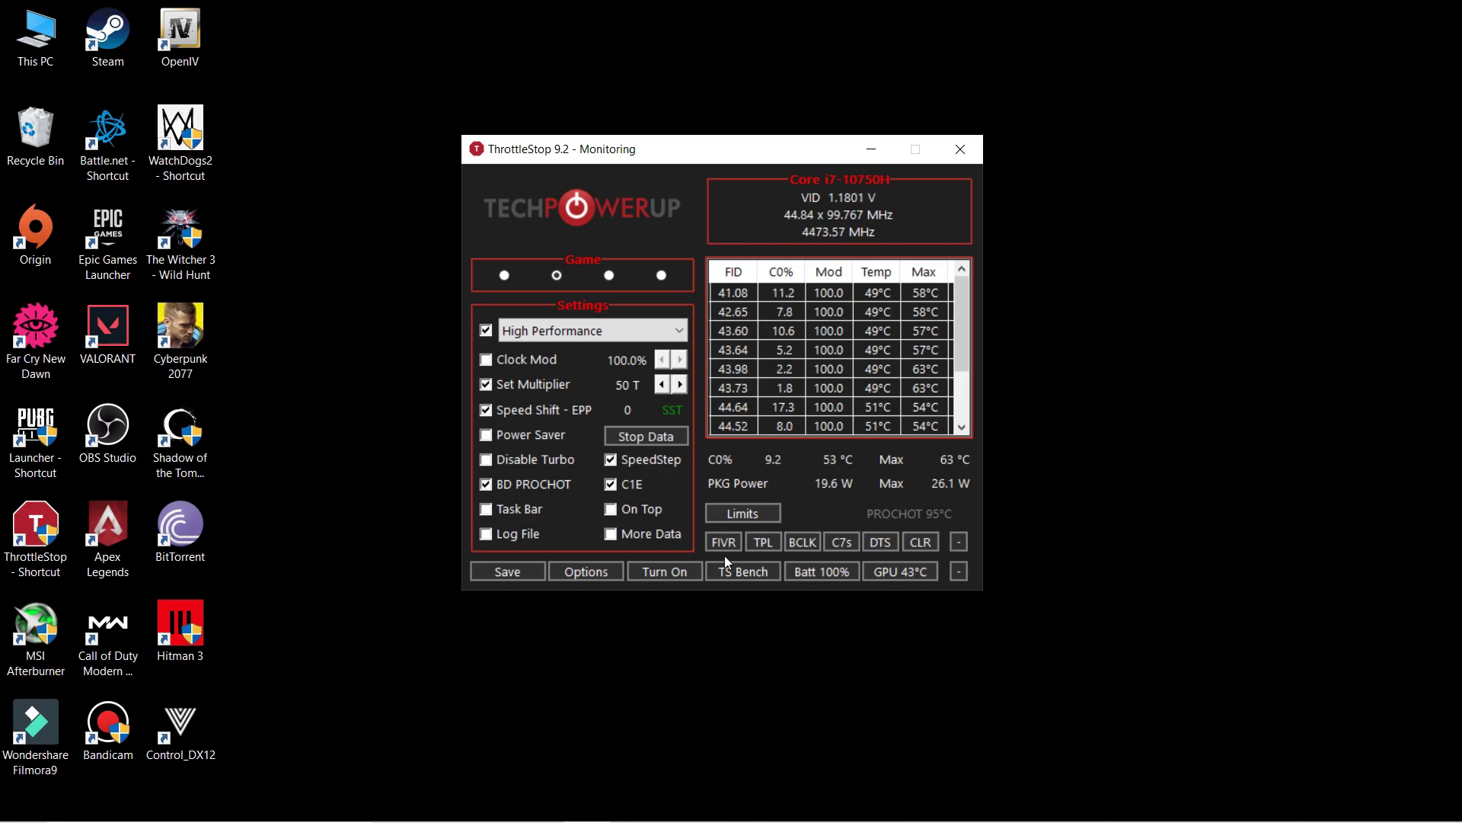
# Step: Open TS Bench and keep the 96M size and Normal priority
pyautogui.click(743, 569)
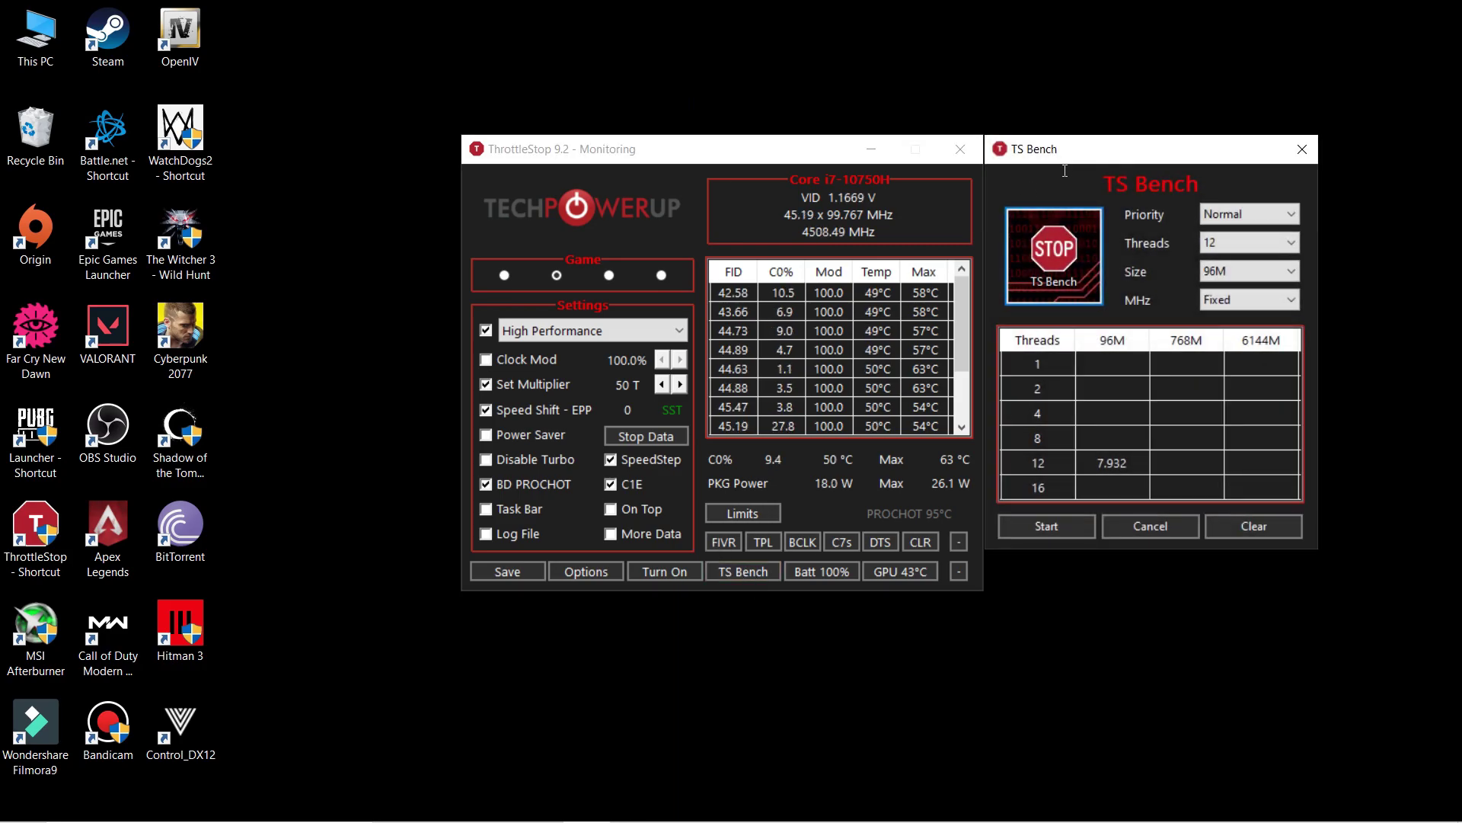
pyautogui.click(1241, 274)
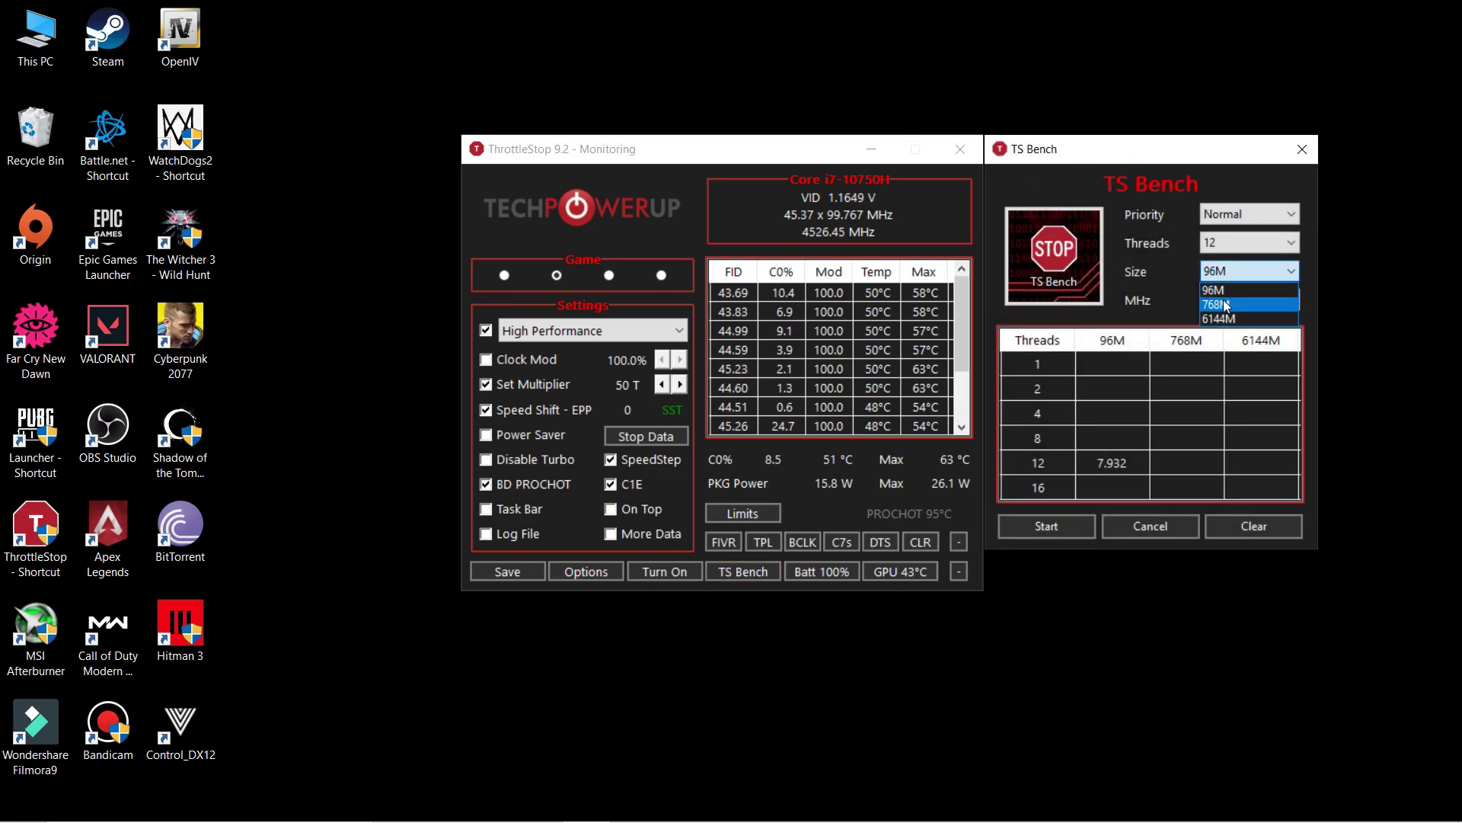
pyautogui.click(1227, 274)
pyautogui.click(1231, 219)
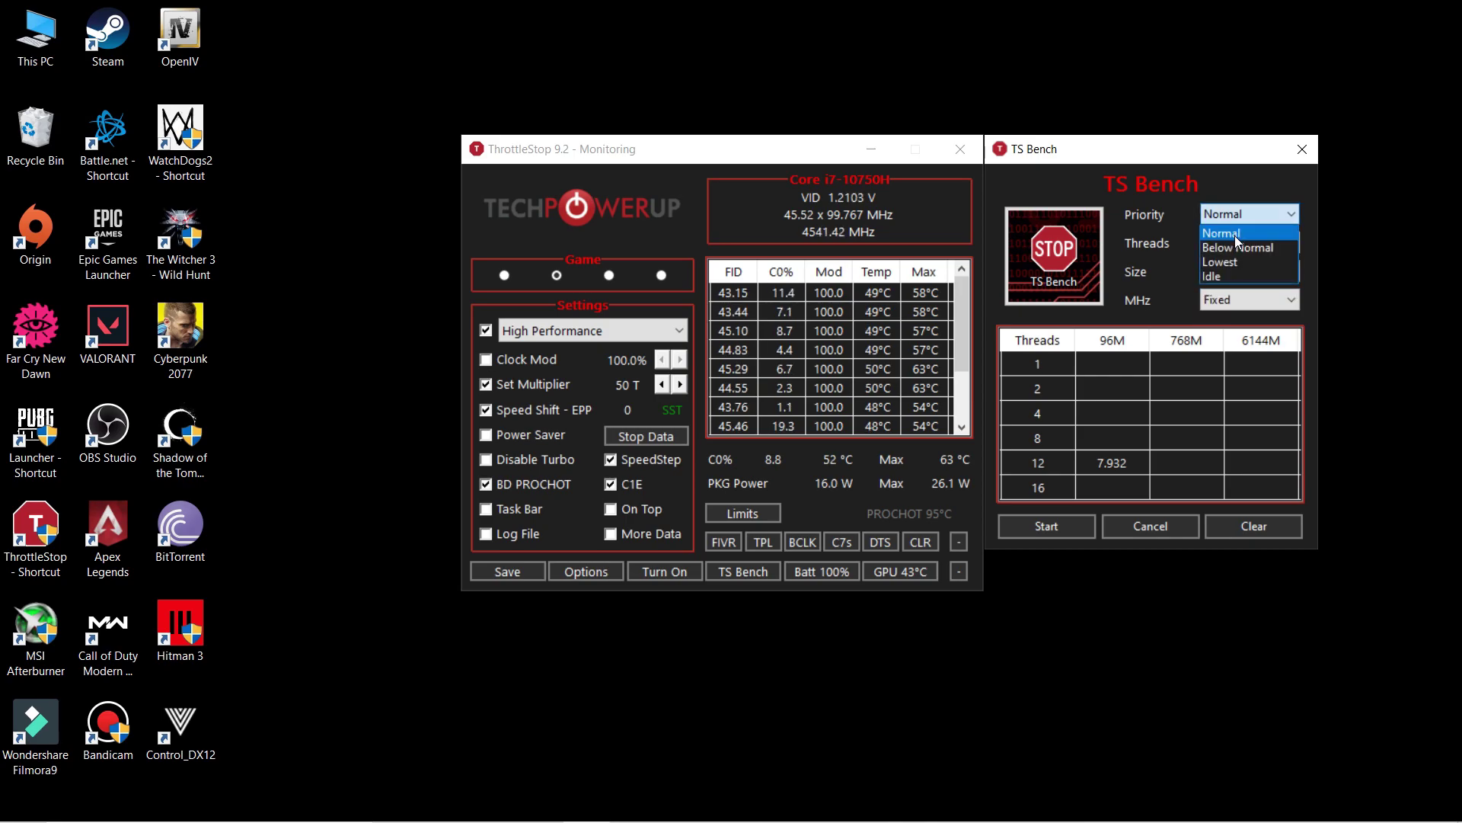
pyautogui.click(1232, 233)
# Step: Close TS Bench and nudge the ThrottleStop window slightly right
pyautogui.moveTo(1265, 150); pyautogui.dragTo(1264, 148)
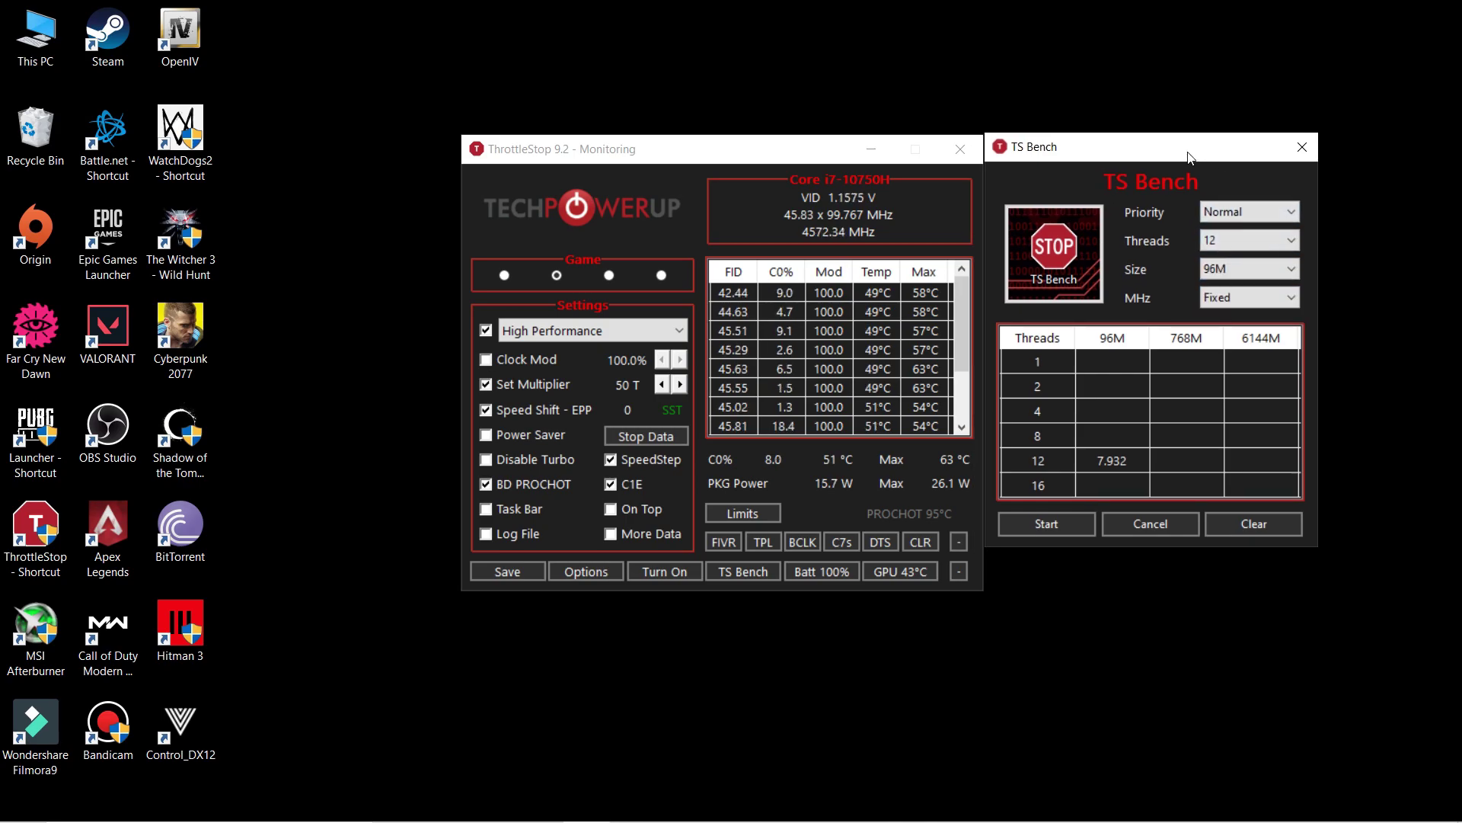
pyautogui.click(1301, 149)
pyautogui.moveTo(792, 146); pyautogui.dragTo(800, 147)
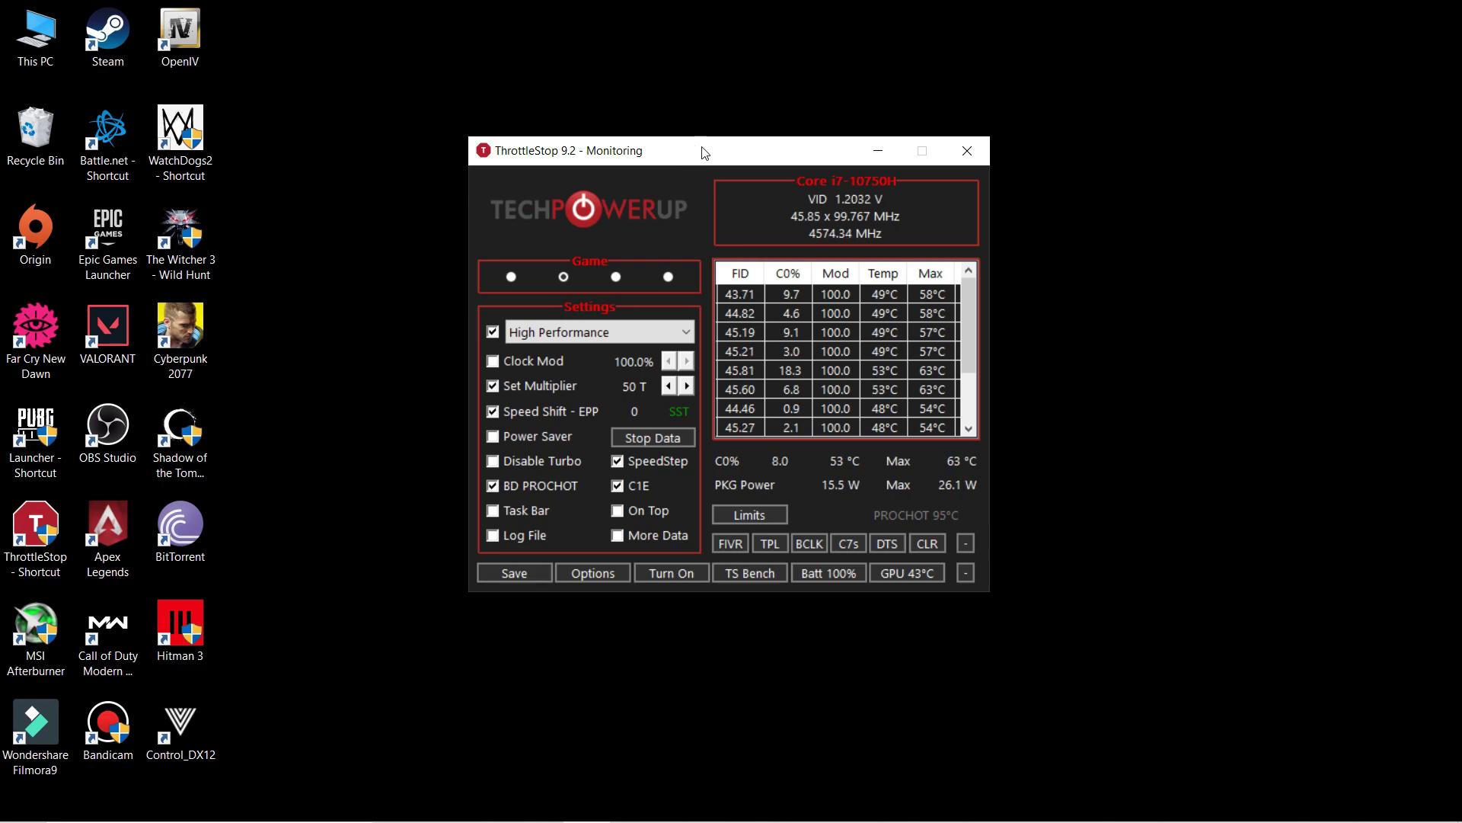
pyautogui.moveTo(704, 150); pyautogui.dragTo(694, 151)
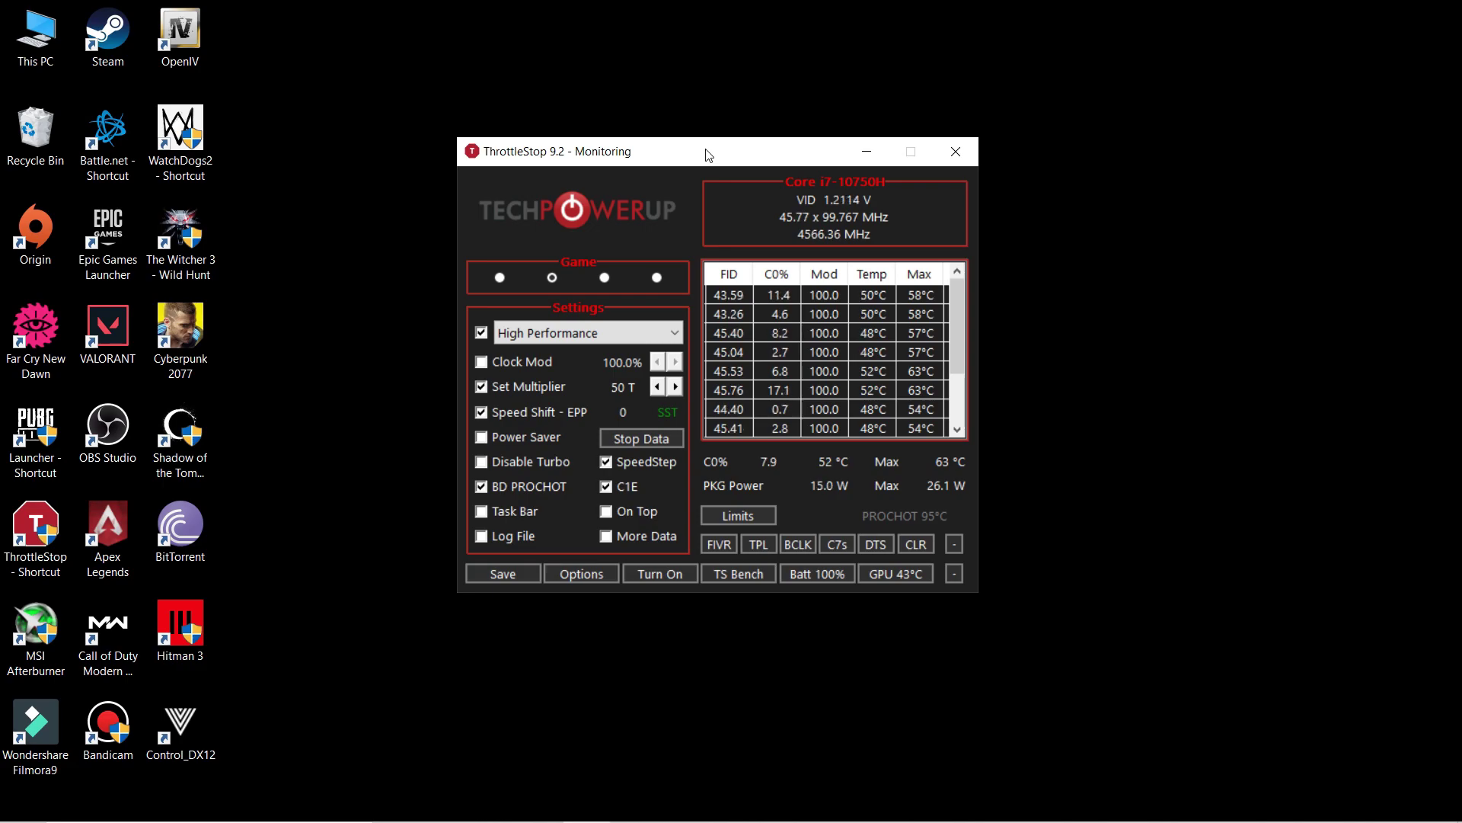
pyautogui.moveTo(709, 156)
pyautogui.mouseDown()
pyautogui.moveTo(723, 165)
pyautogui.moveTo(719, 145)
pyautogui.mouseUp()
pyautogui.rightClick(707, 85)
pyautogui.click(743, 148)
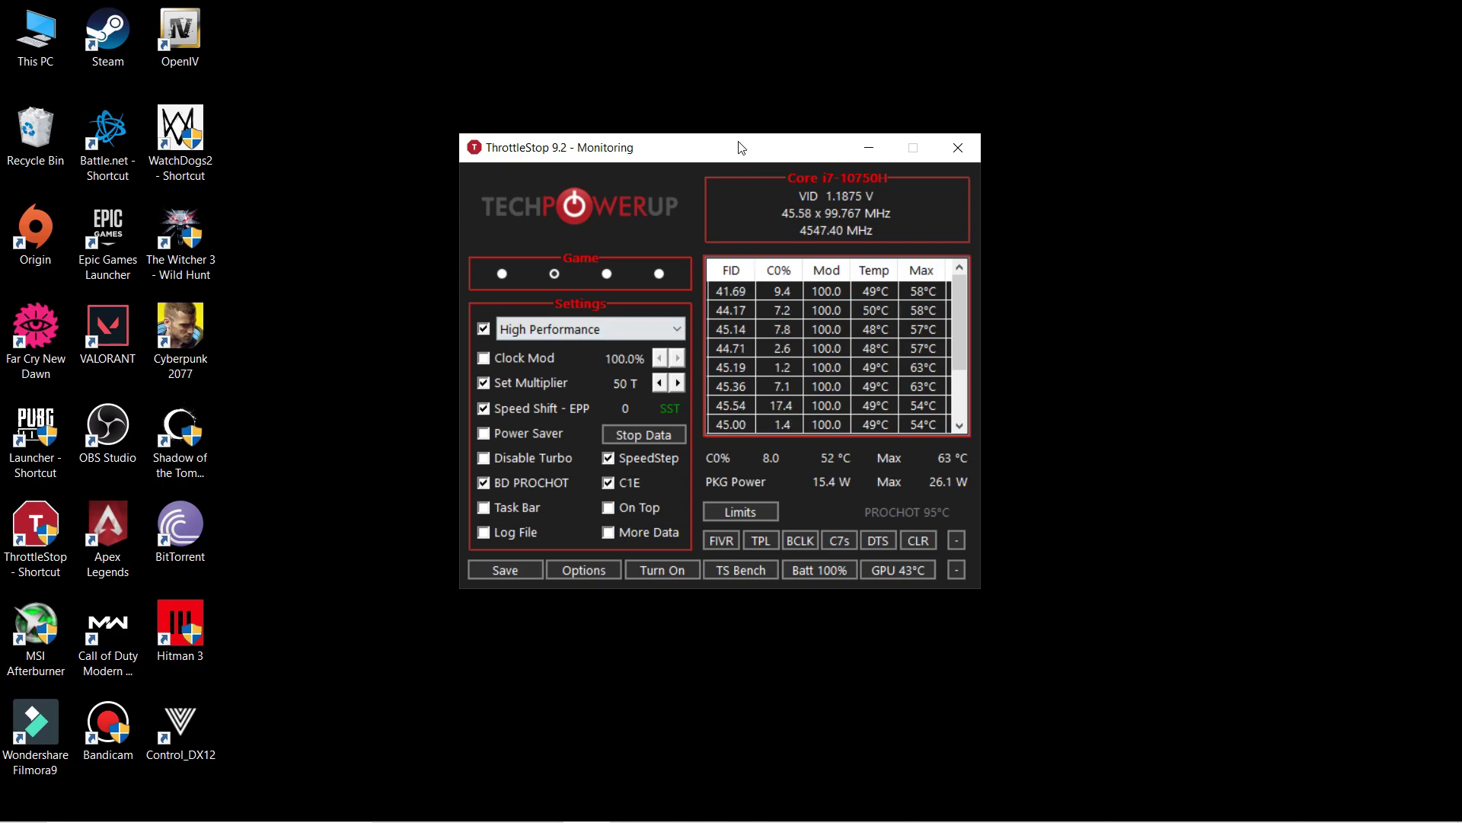
pyautogui.moveTo(714, 157); pyautogui.dragTo(725, 158)
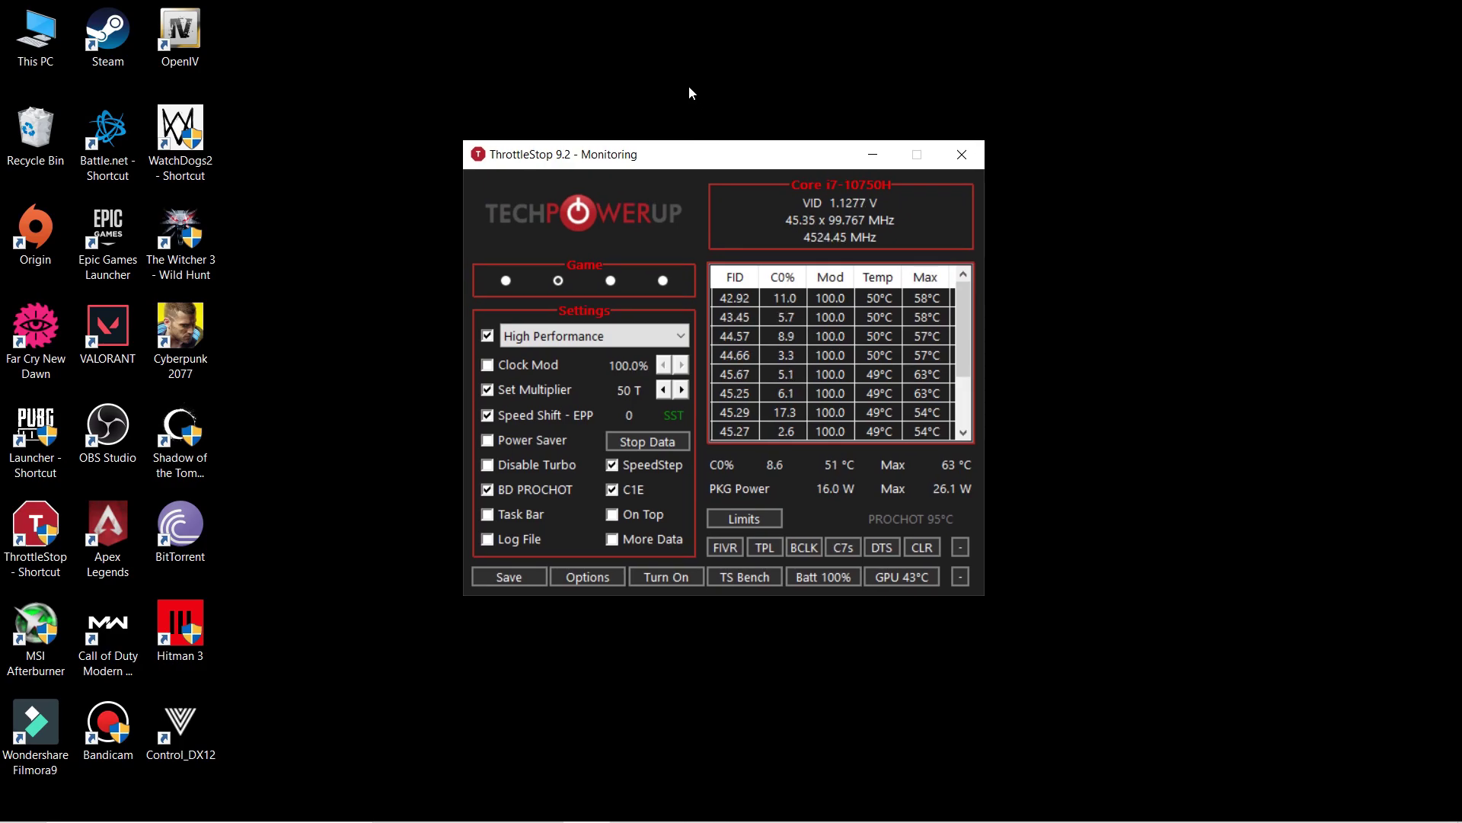